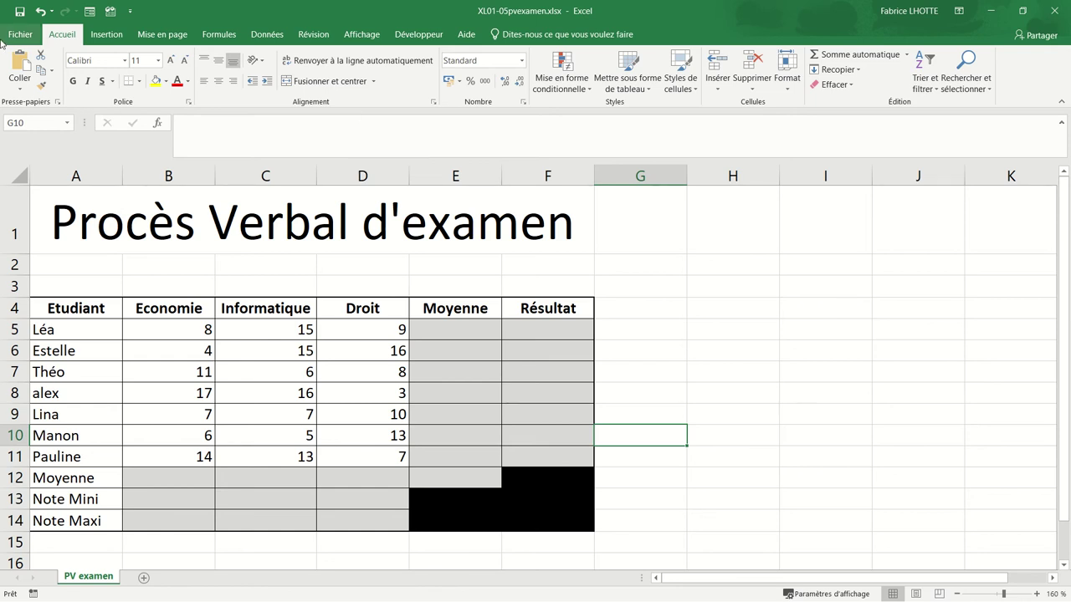
Insert a new row 5 and enter weight 3 under Economie.
right_click(14, 329)
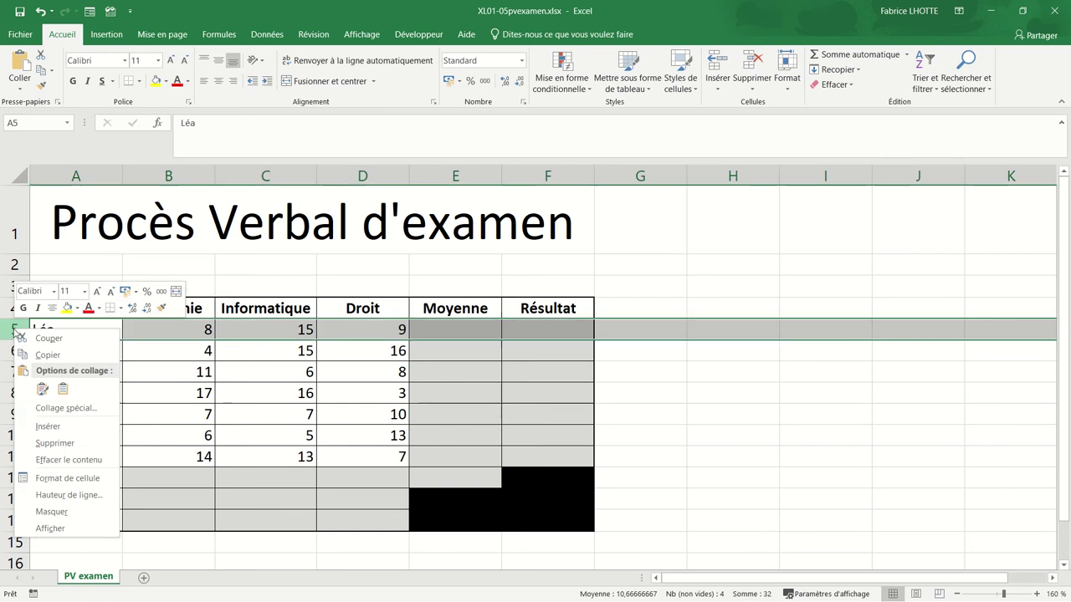
click(58, 427)
click(169, 331)
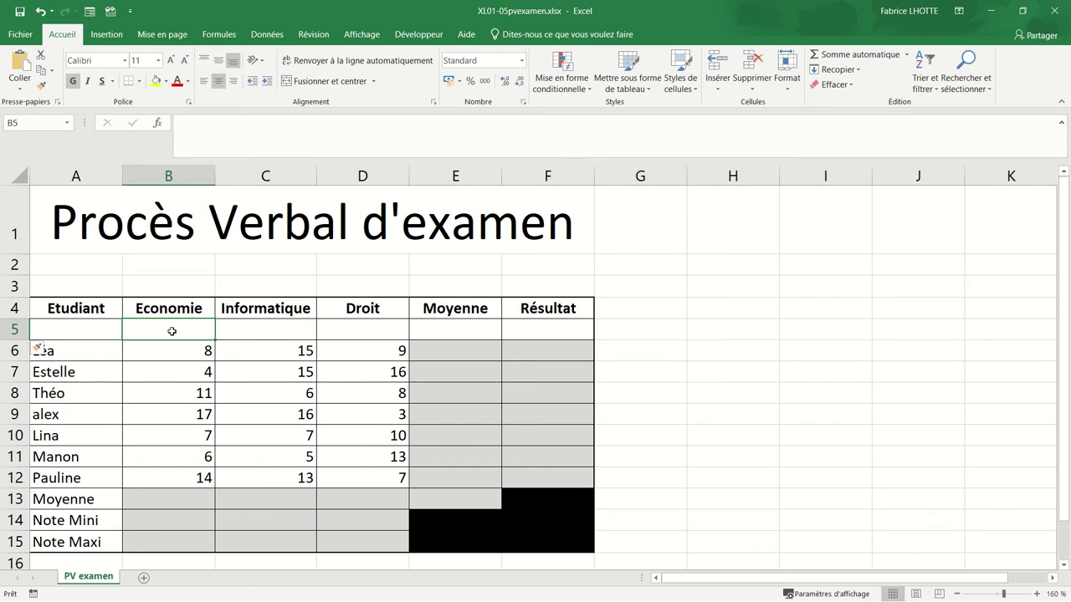
text(3)
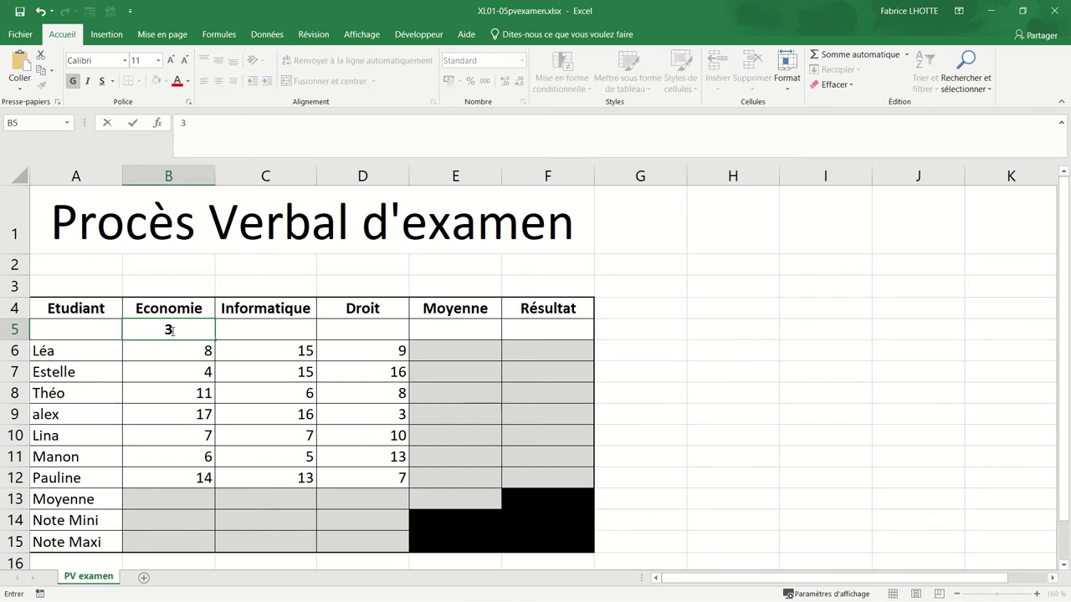
key(Tab)
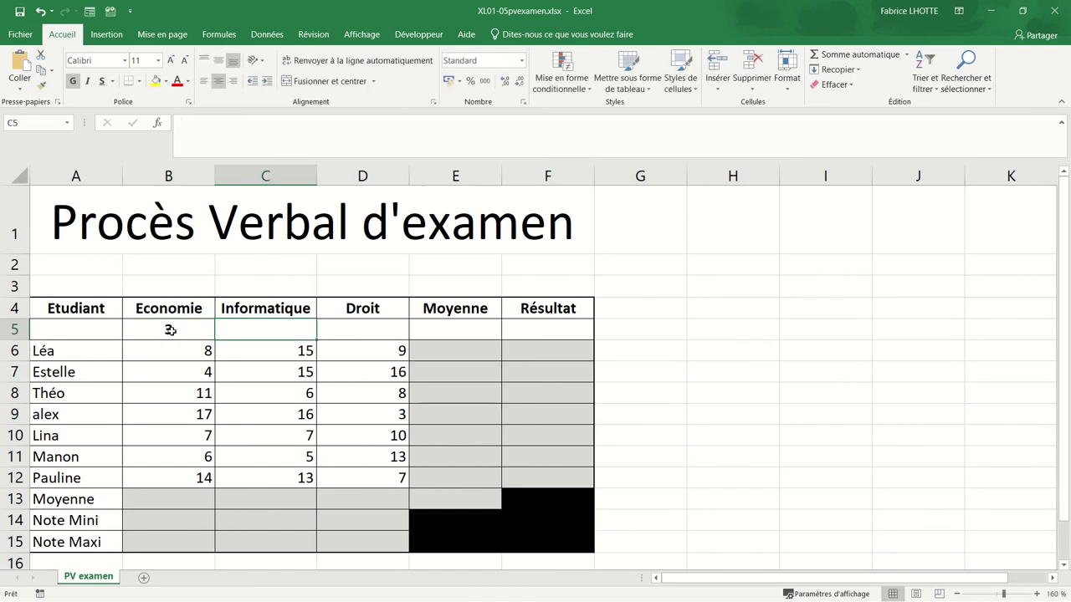
Enter weights 2 for Droit and 1 for Informatique, then begin =somme( in E5.
key(Tab)
text(2)
key(Left)
text(1)
key(Tab)
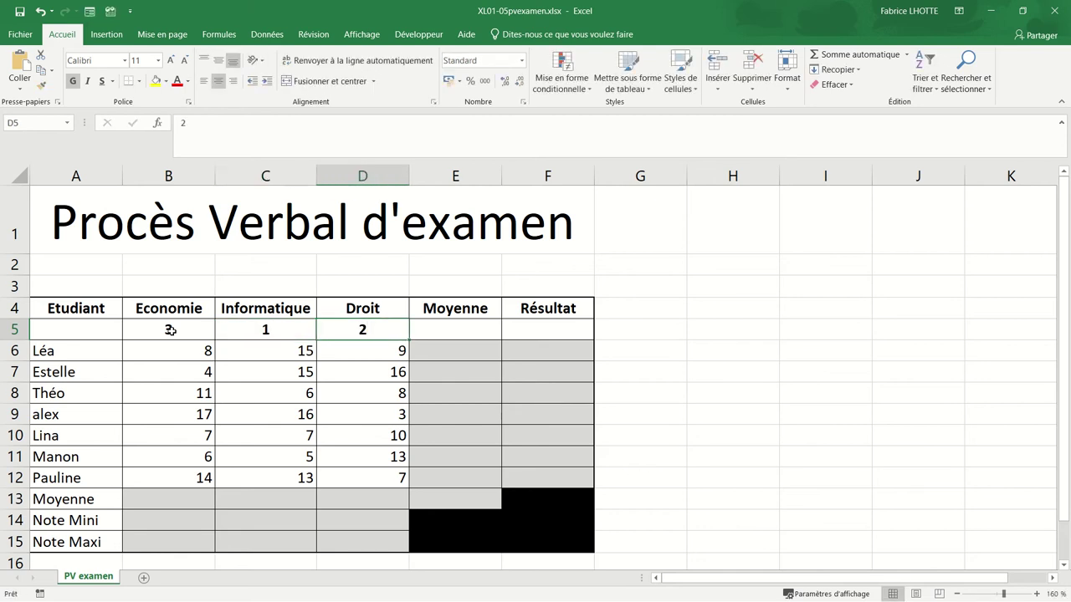
key(Tab)
text(=somme)
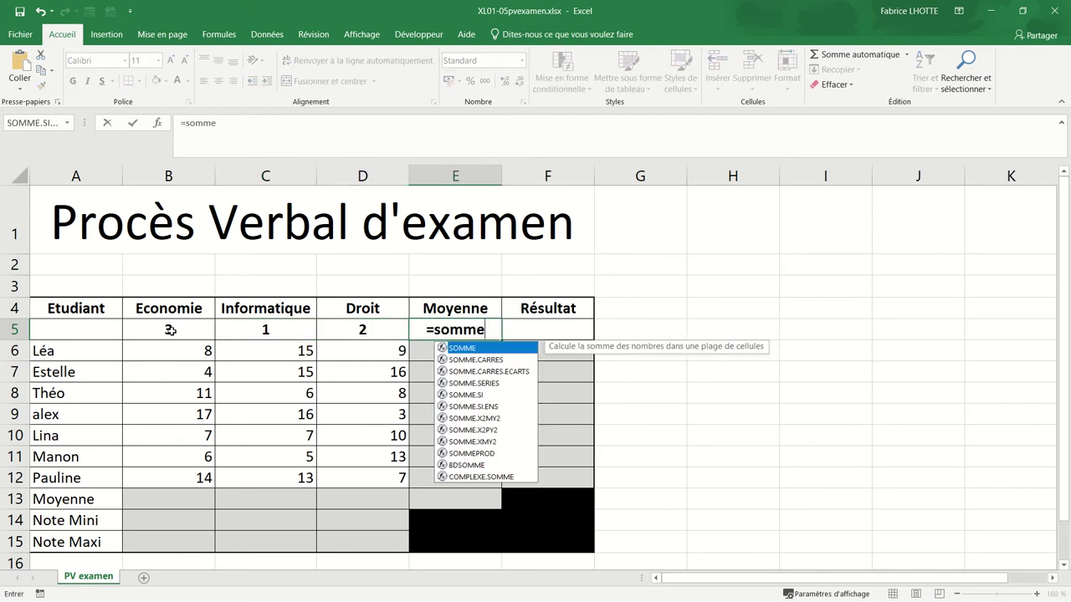
text(()
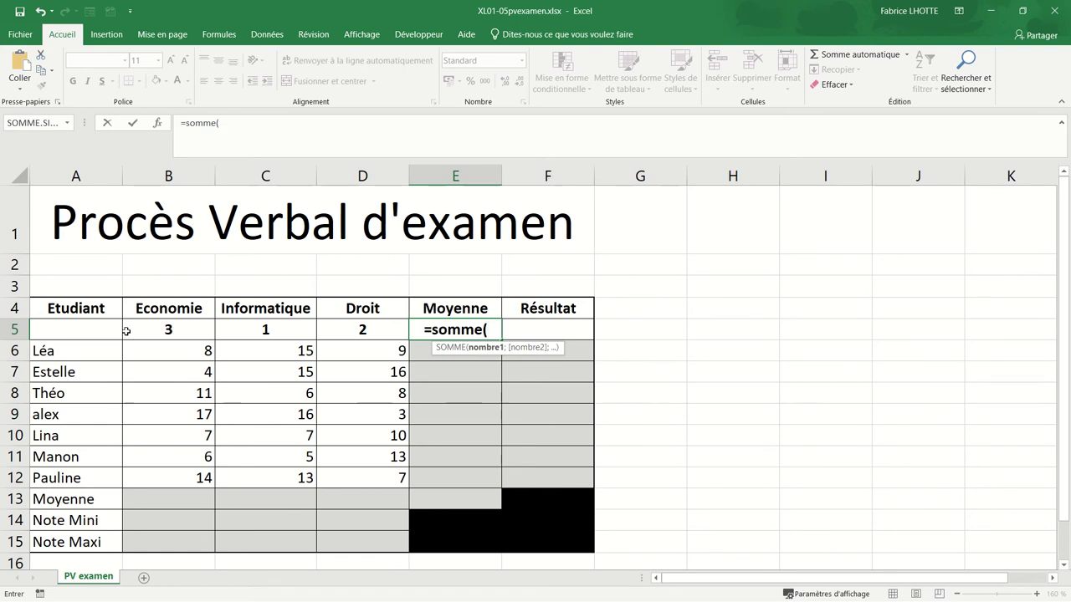
Complete E5 as the sum of weights B5:D5, giving 6.
drag(159, 333, 361, 335)
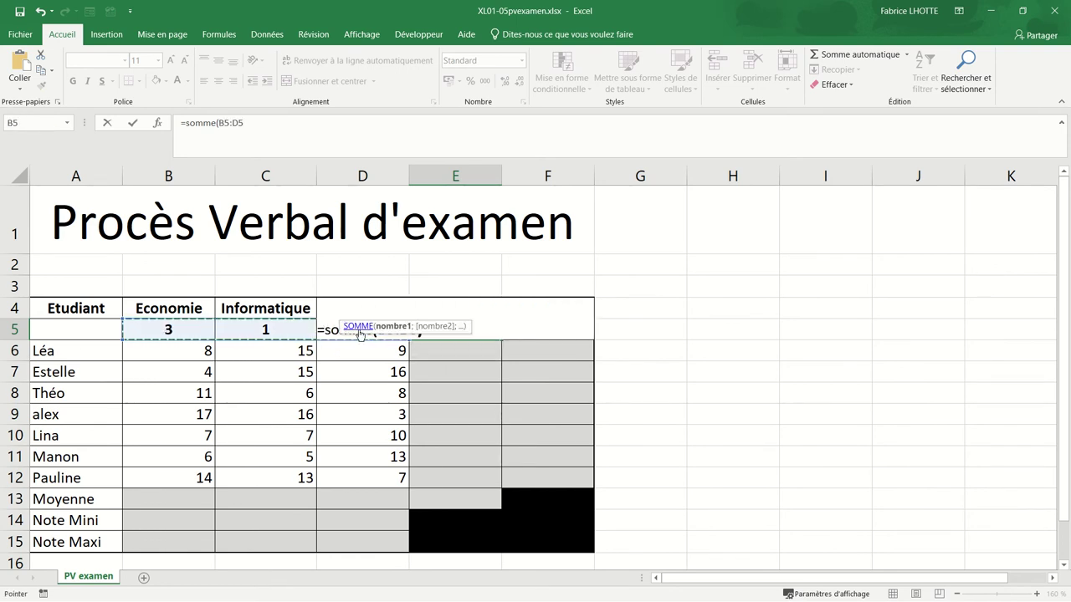
text())
key(Return)
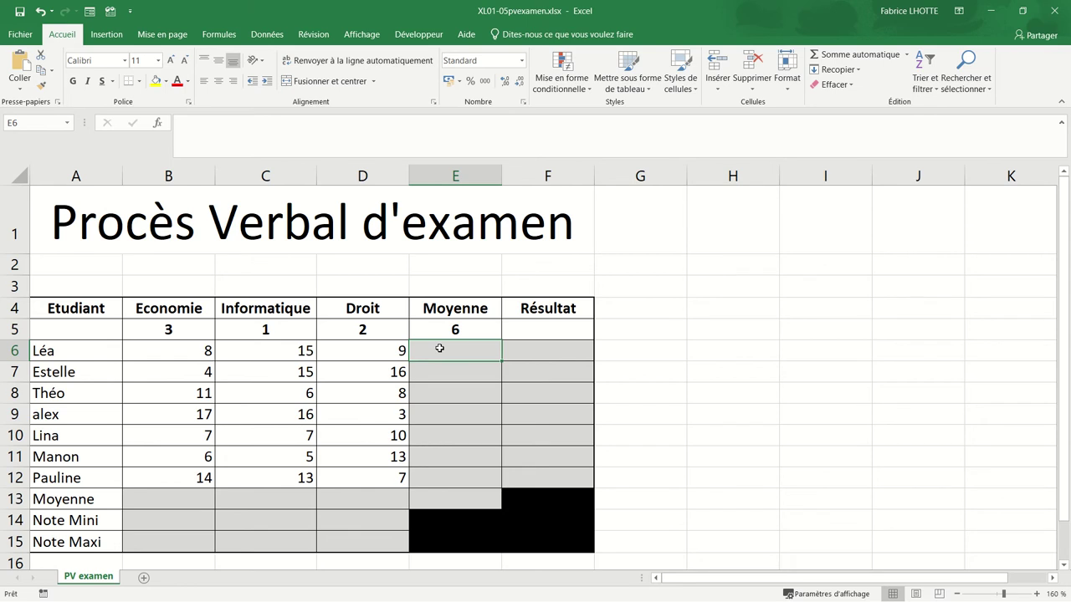
Start =sommeprod in E6 multiplying Léa's grades B6:D6 by weights B5:D5.
text(=s)
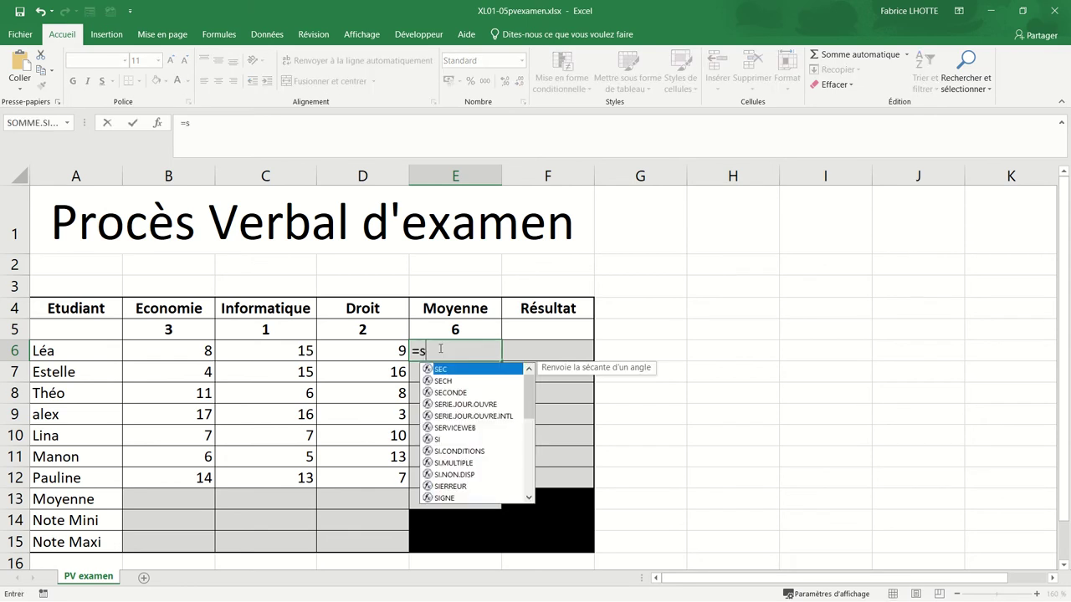
text(ommeprod()
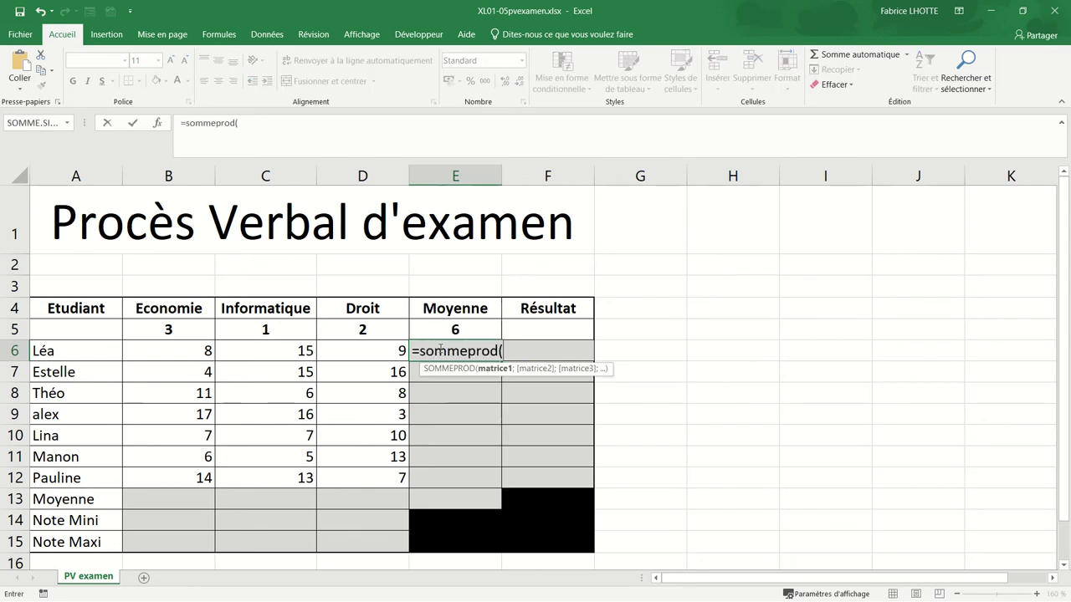
drag(137, 354, 354, 361)
text(;)
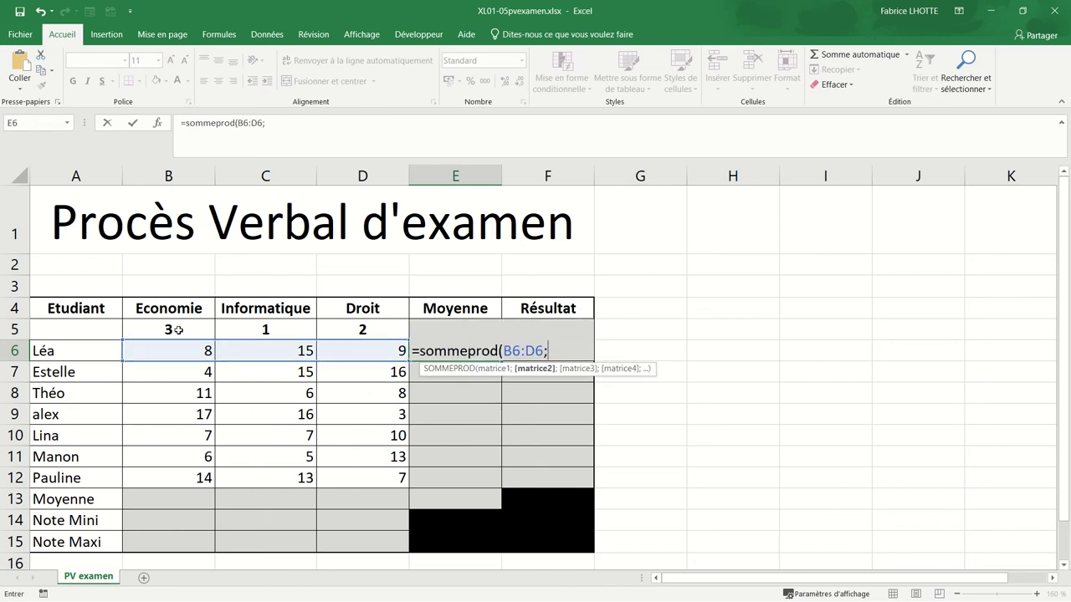
drag(178, 330, 355, 326)
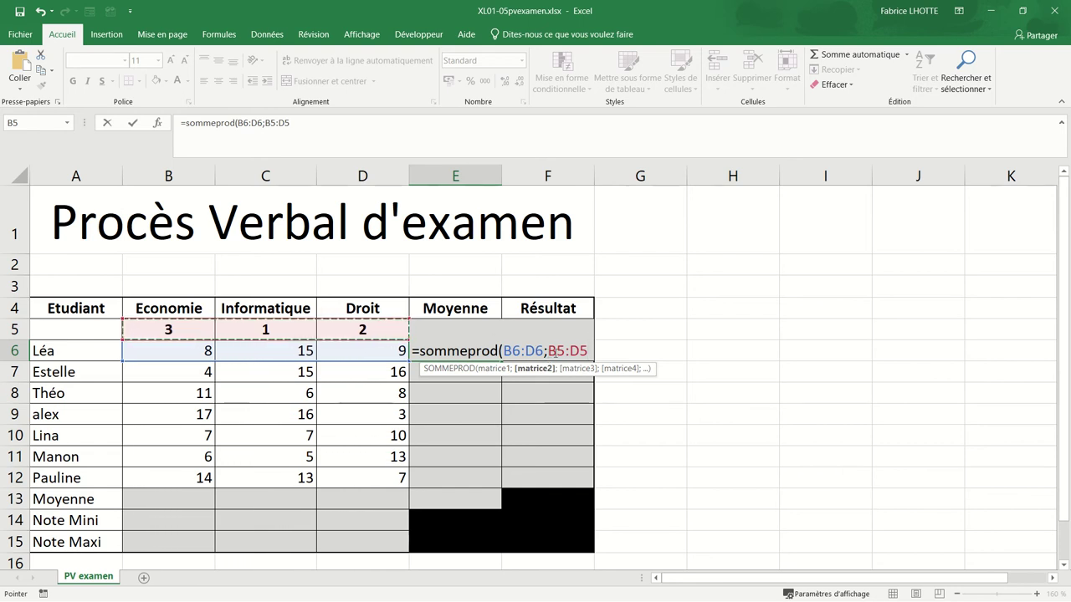
Lock the weights as $B$5:$D$5 and finish the formula so E6 shows 57.
drag(547, 351, 588, 351)
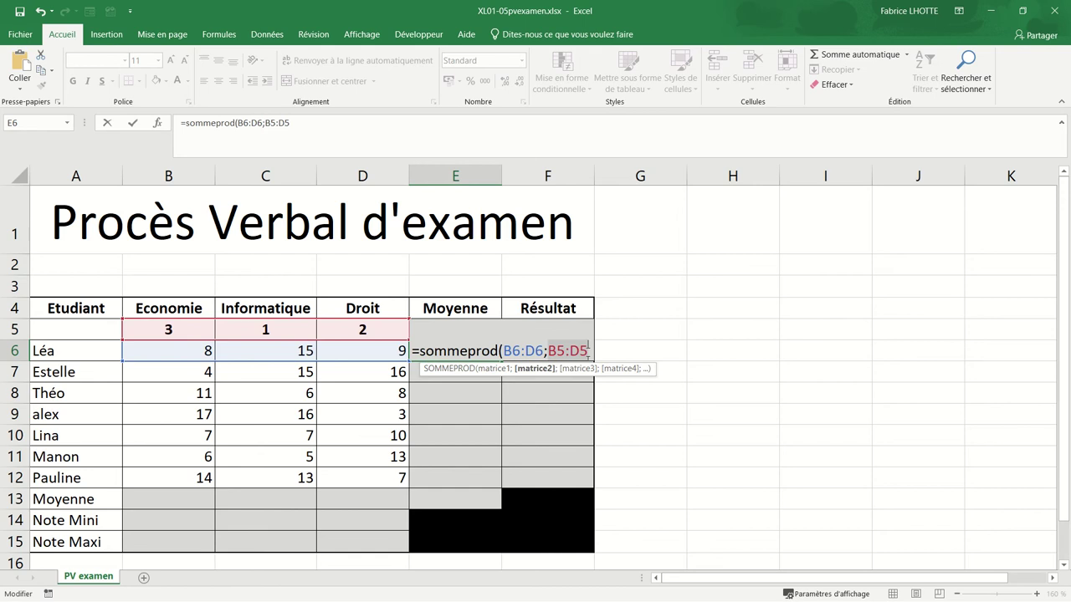
key(F4)
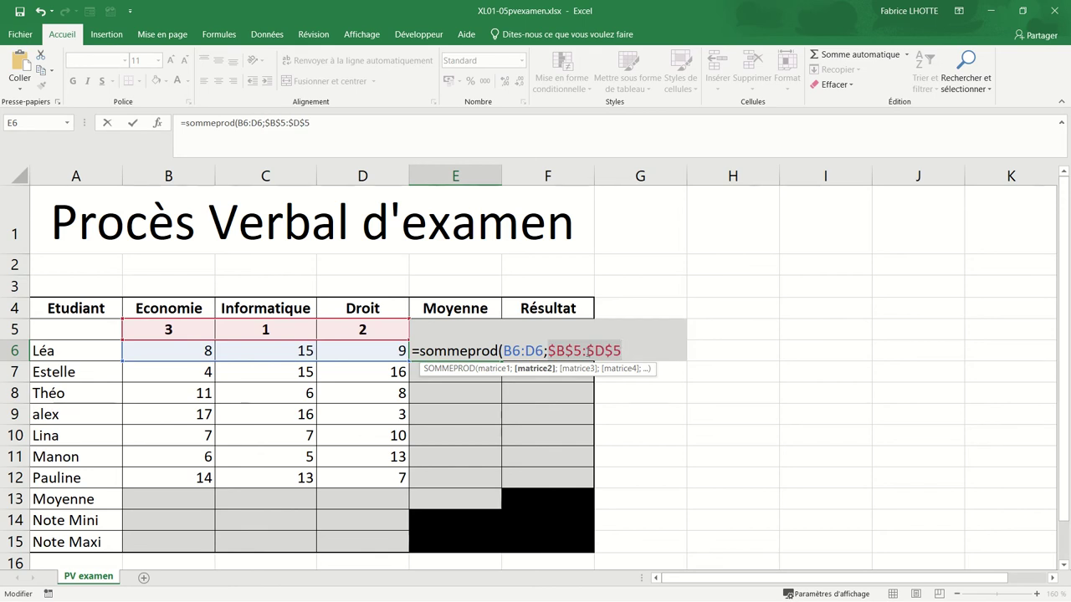
text())
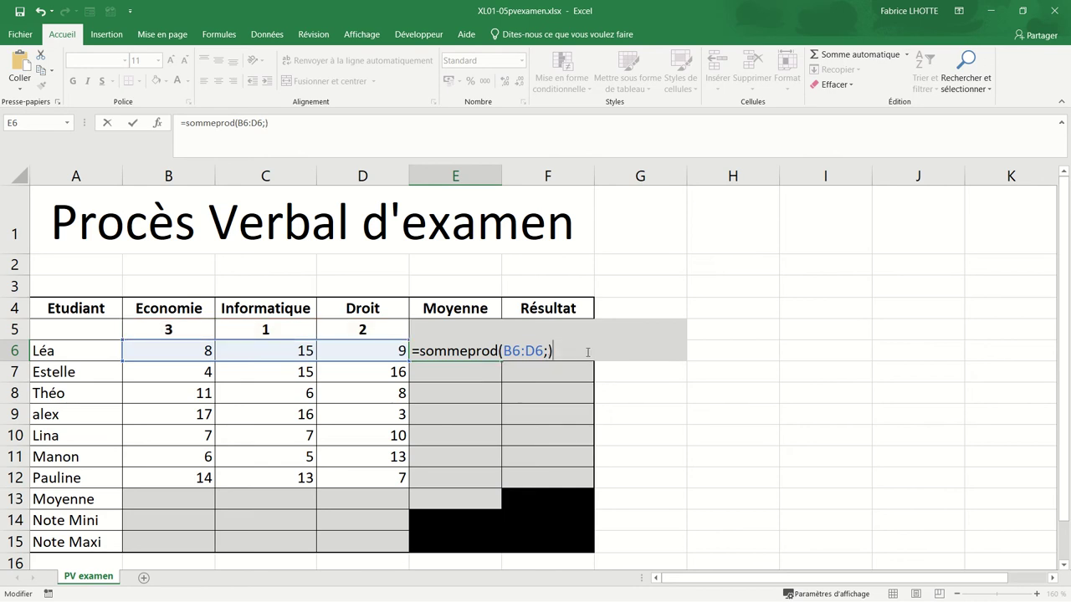
key(BackSpace)
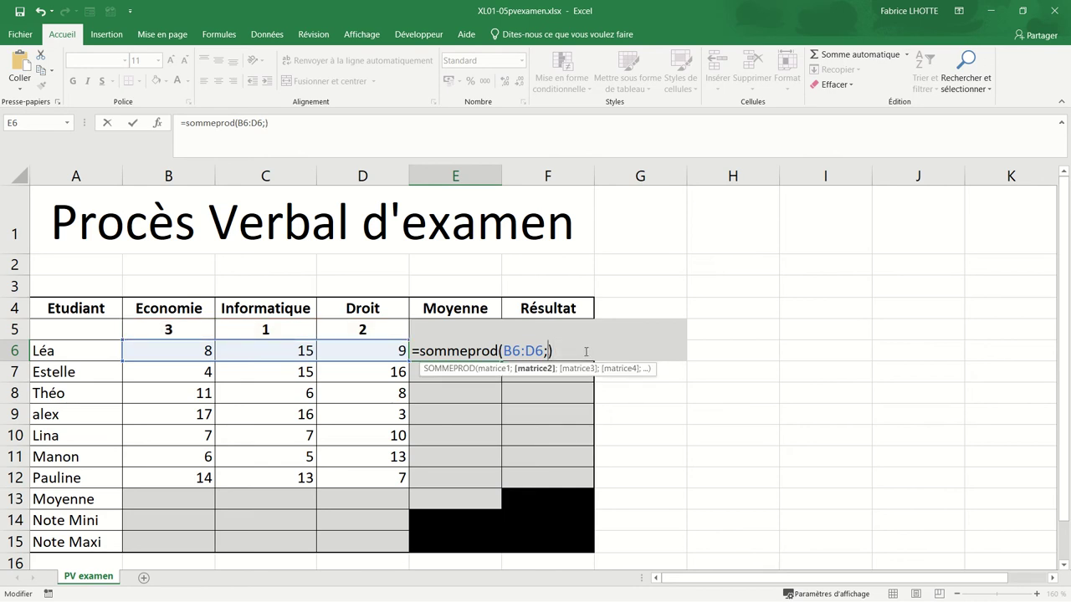
drag(200, 330, 342, 326)
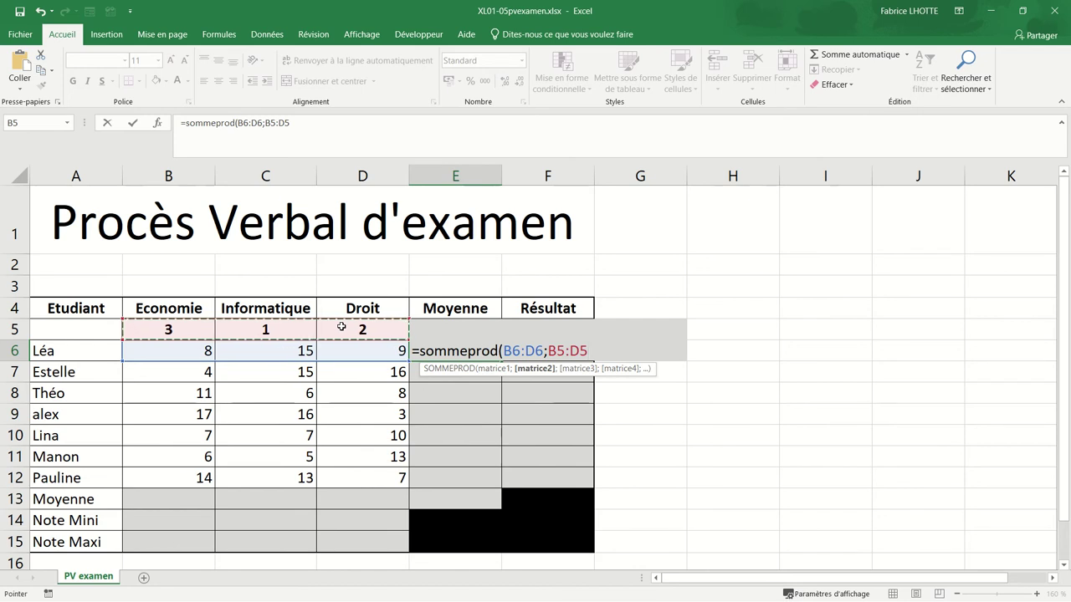
key(F4)
text())
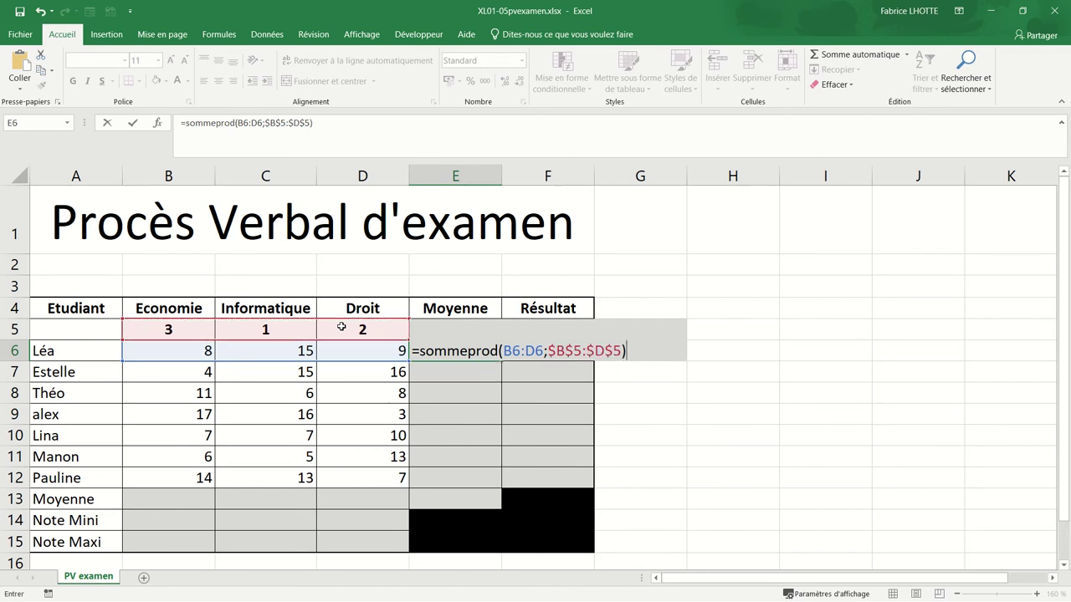
key(Return)
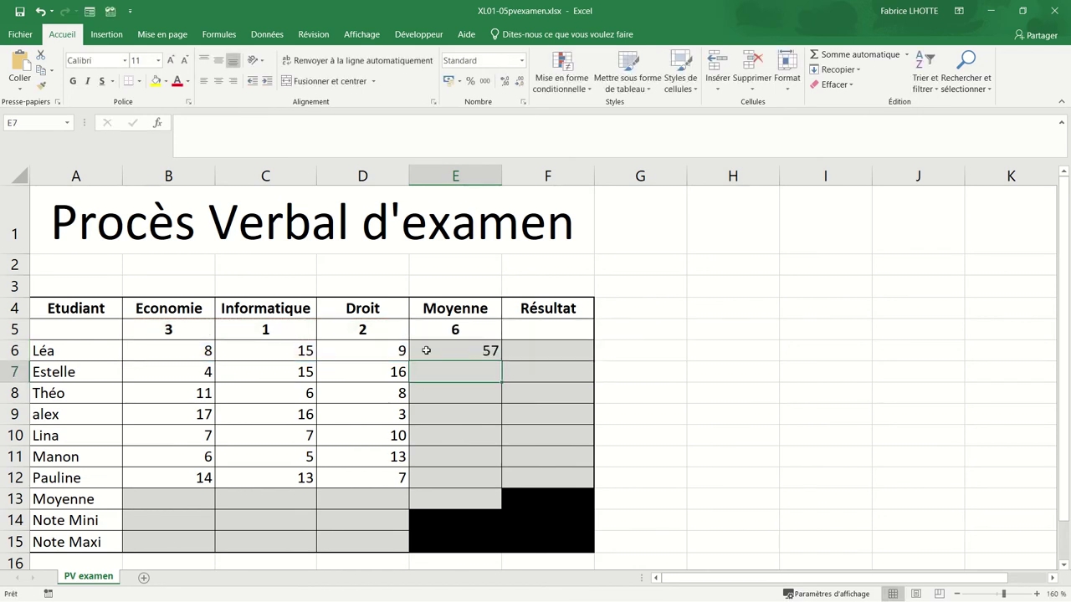
Divide E6's weighted total by the absolute $E$5, giving Léa's average 9,5.
click(478, 351)
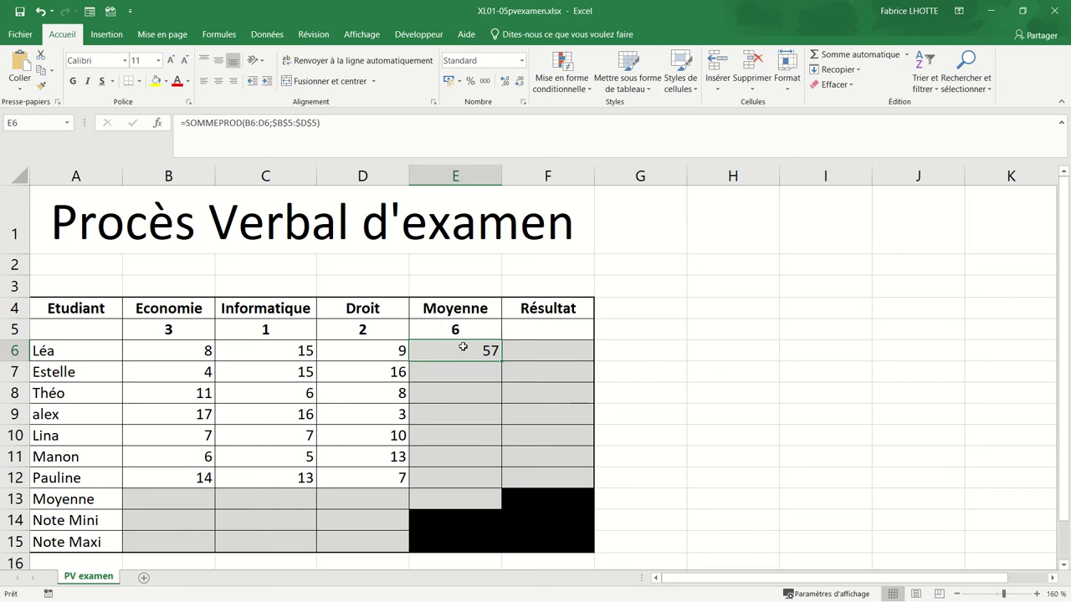
double_click(466, 355)
text(/)
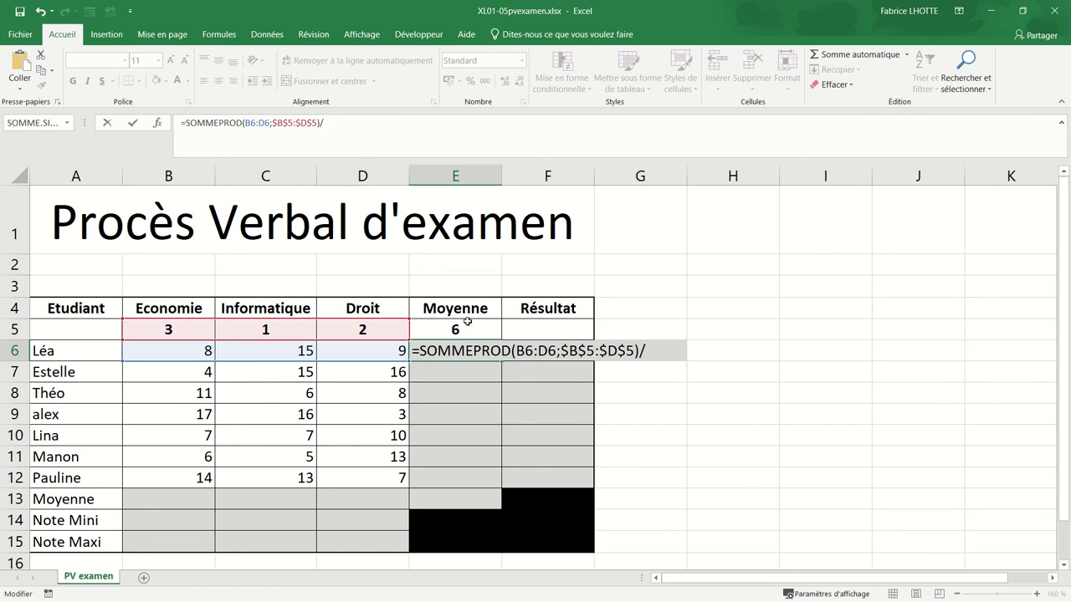
click(467, 324)
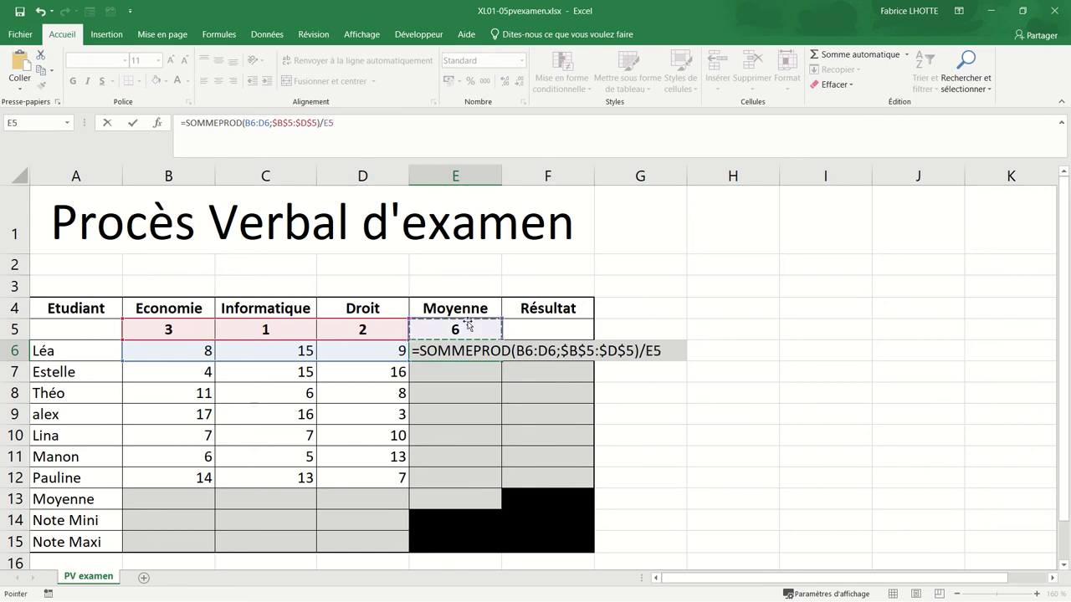
key(F4)
key(Return)
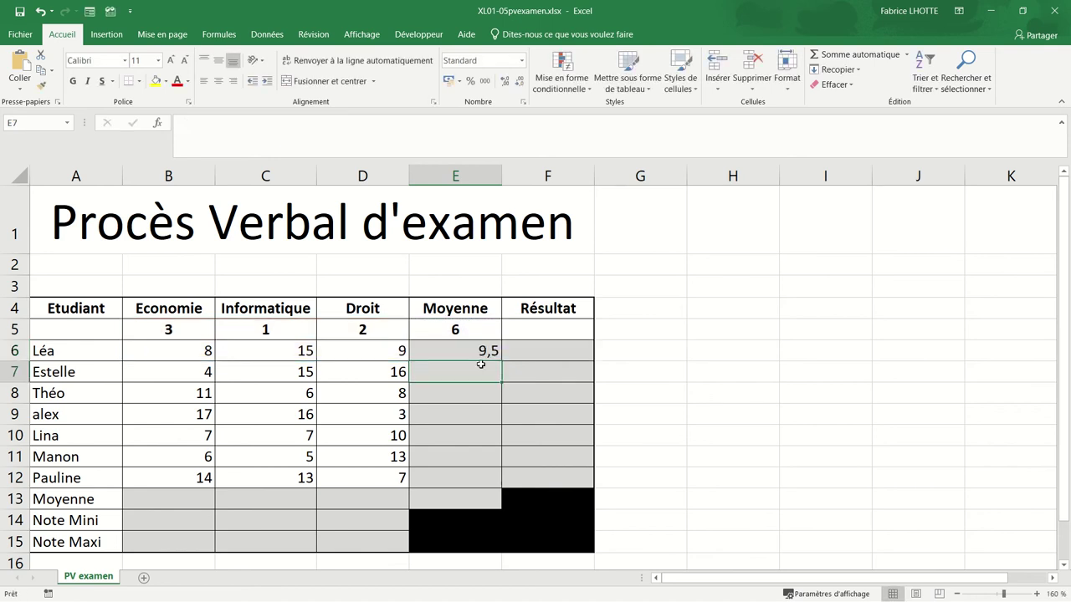
Fill the average formula down E6:E12 and add decimals to the averages.
click(465, 355)
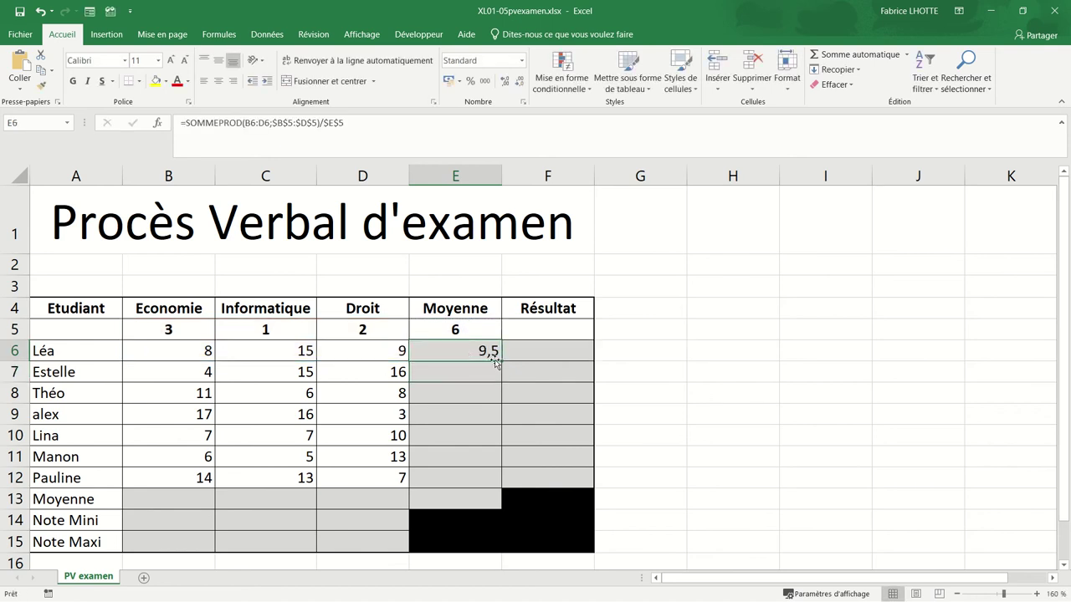
drag(502, 358, 497, 482)
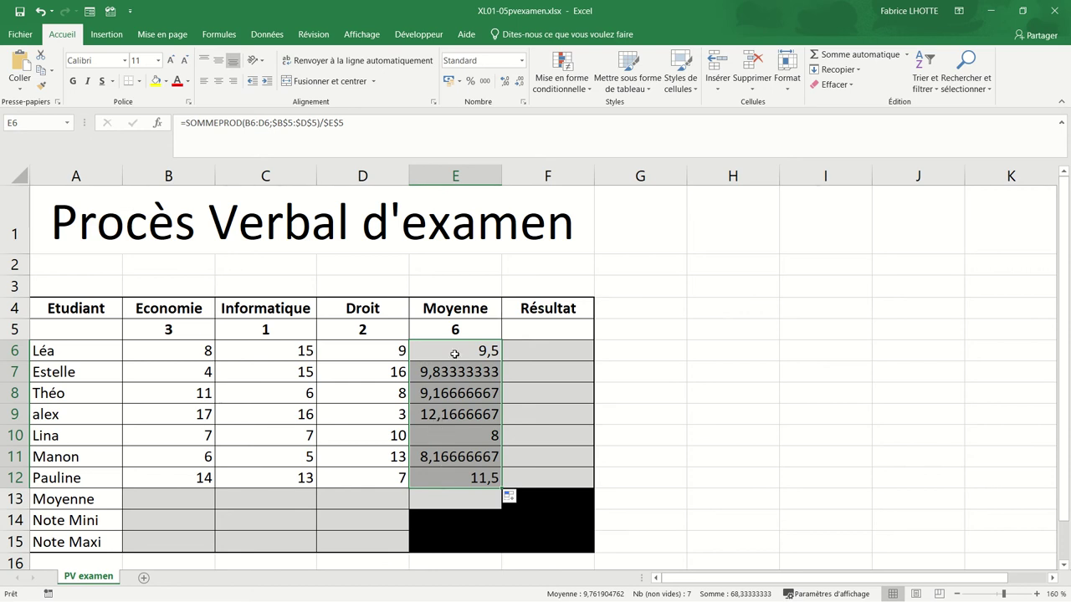
drag(454, 354, 459, 478)
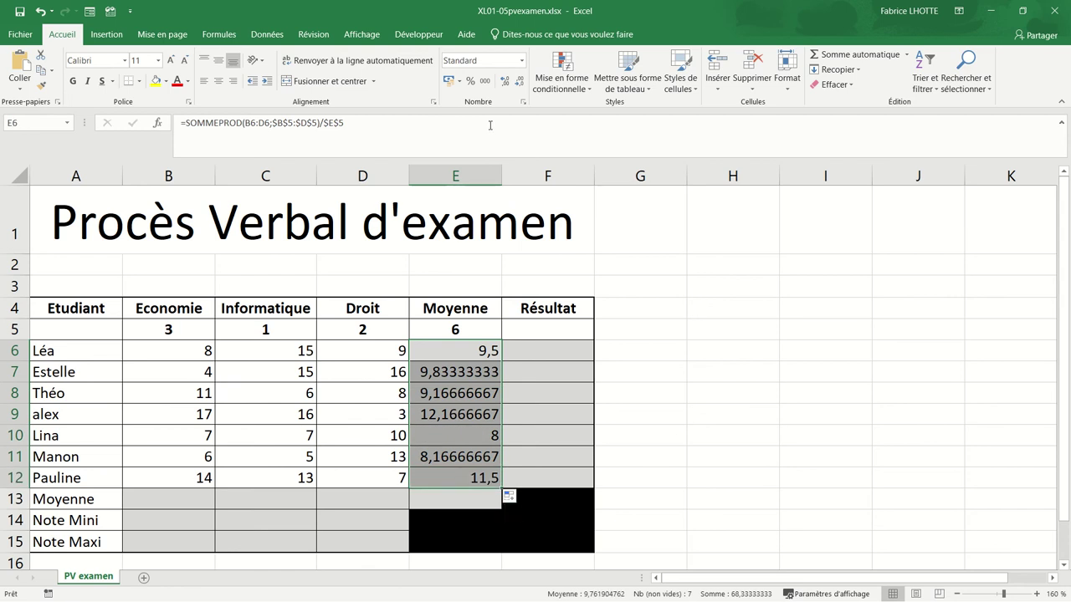
click(504, 82)
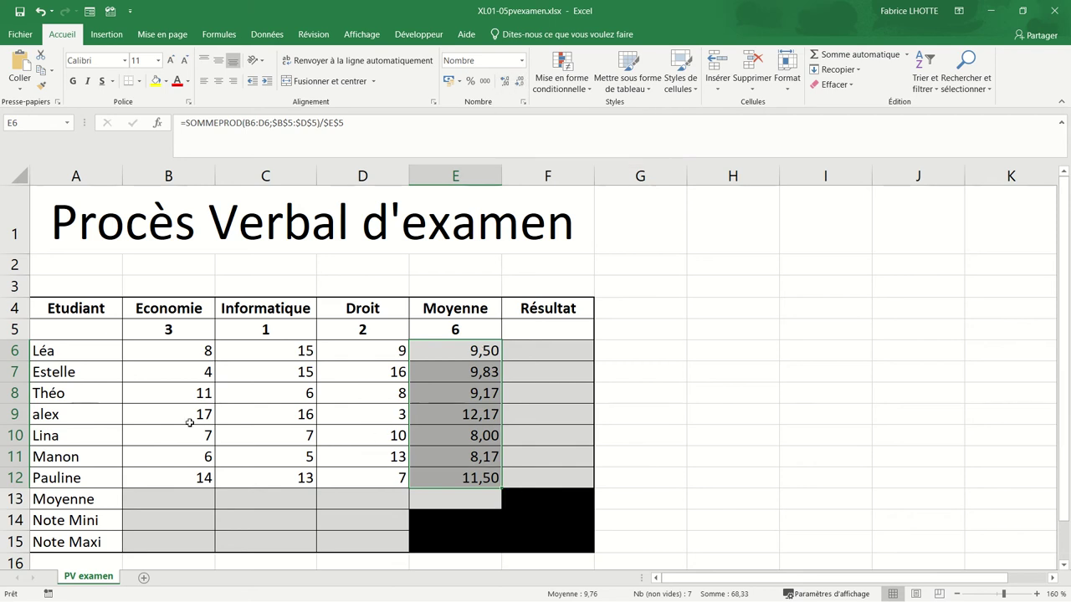
Give the grades in B6:D12 two decimal places.
drag(168, 351, 368, 477)
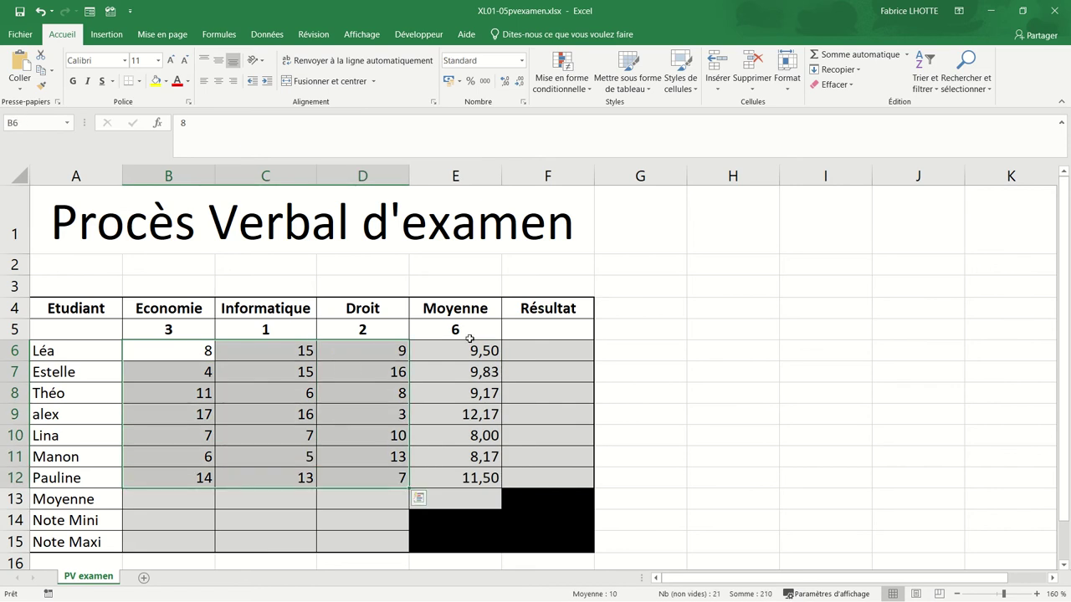
click(504, 81)
click(504, 81)
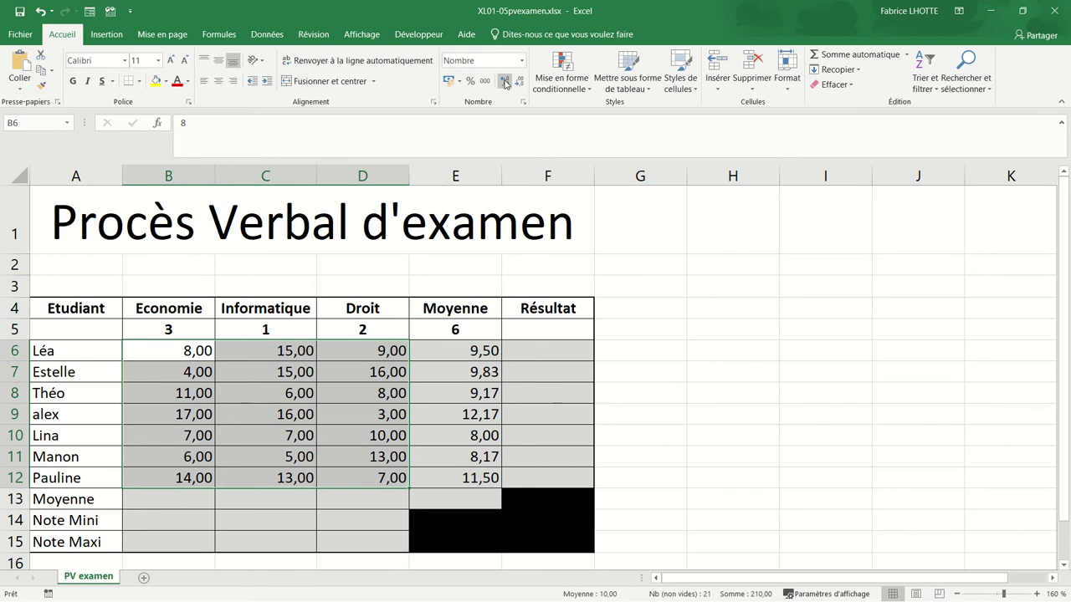
click(579, 356)
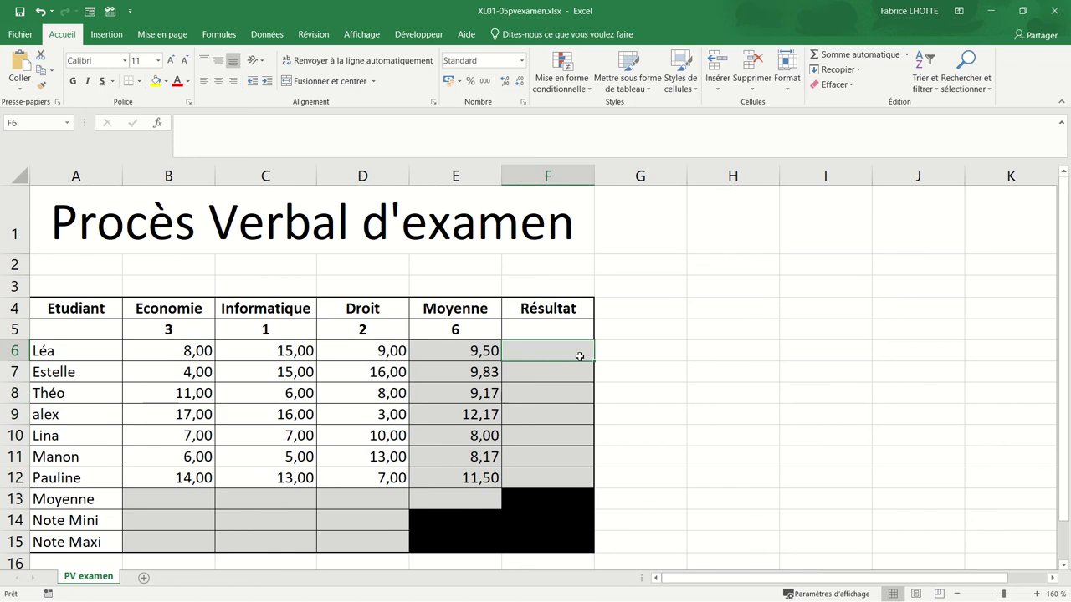
Enter =SI(E6>=10;"VAL";"EAV") in F6, fill it to F12 and centre the results.
text(=)
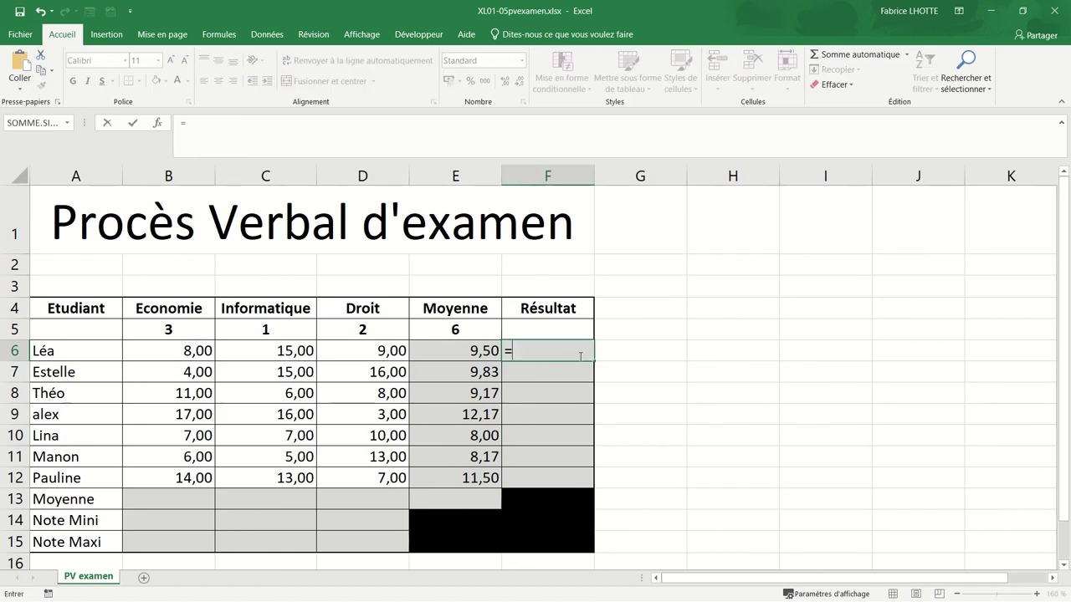
text(si()
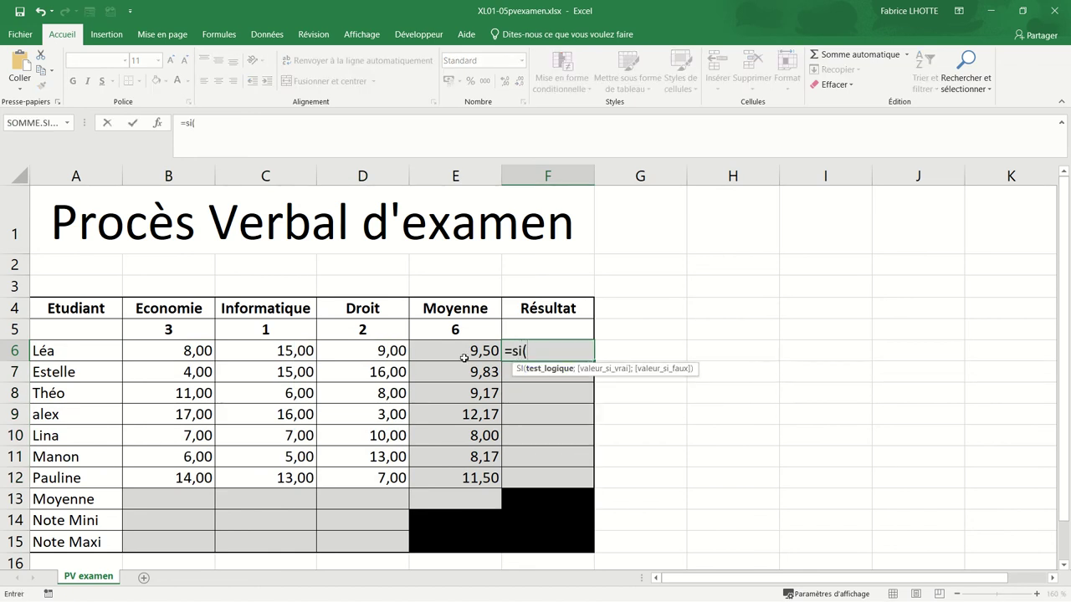
click(455, 351)
text(>=)
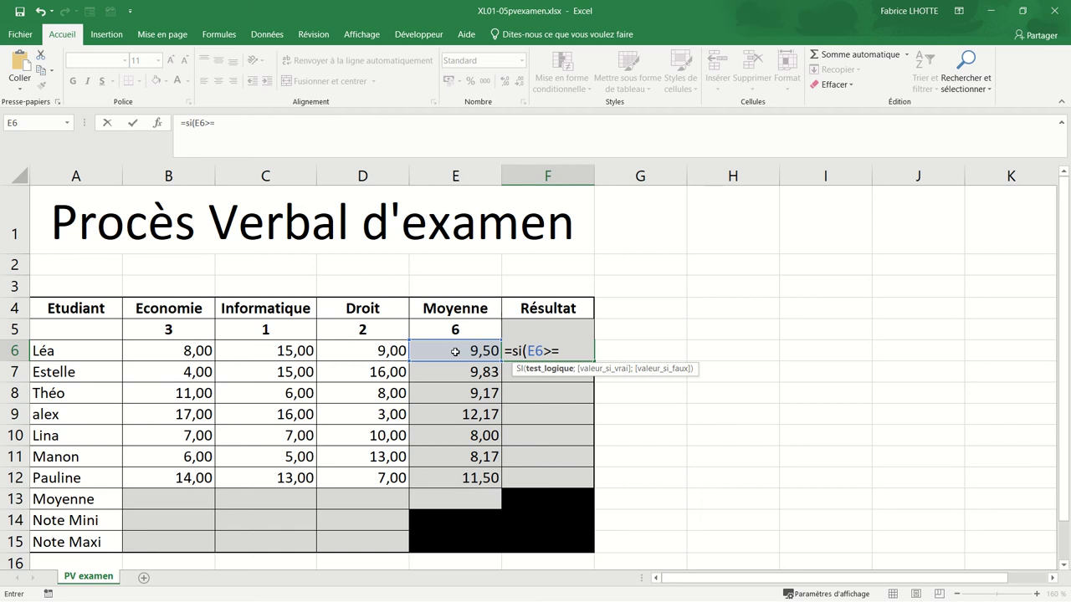
text(10;)
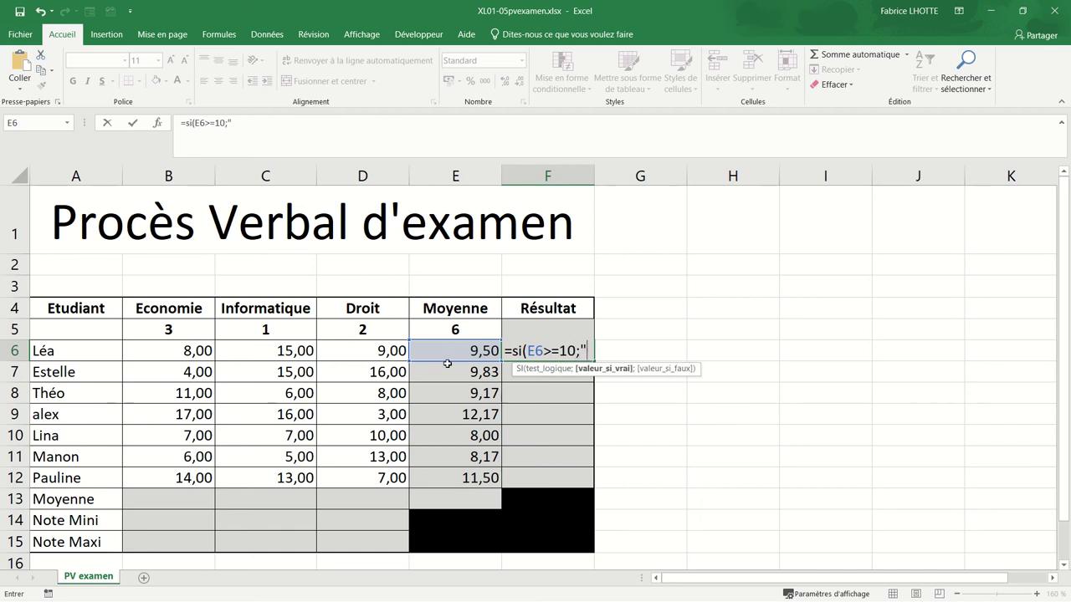
text("VAL")
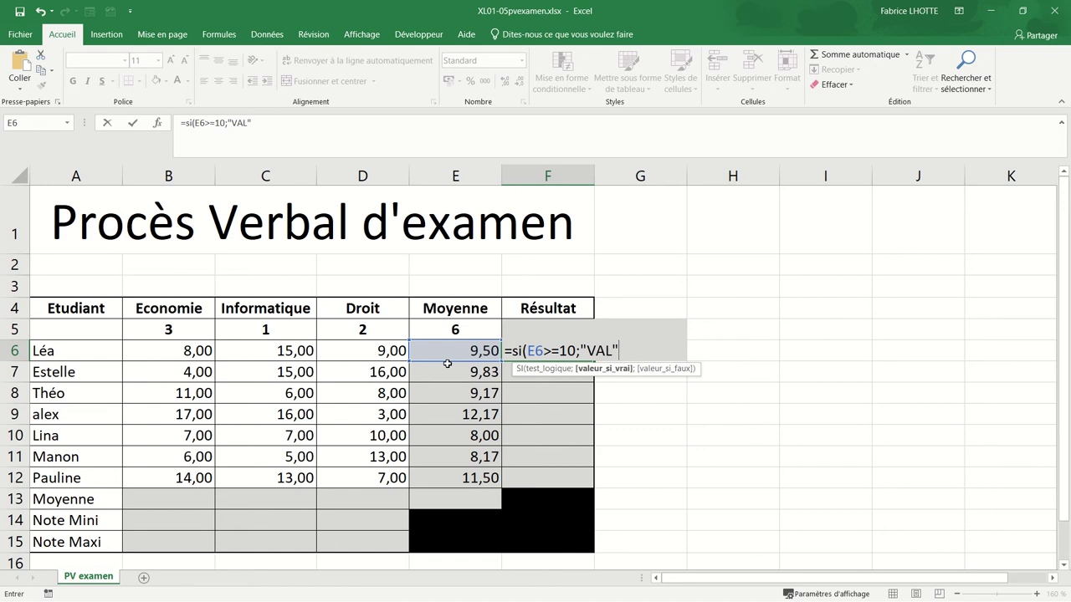
text(;)
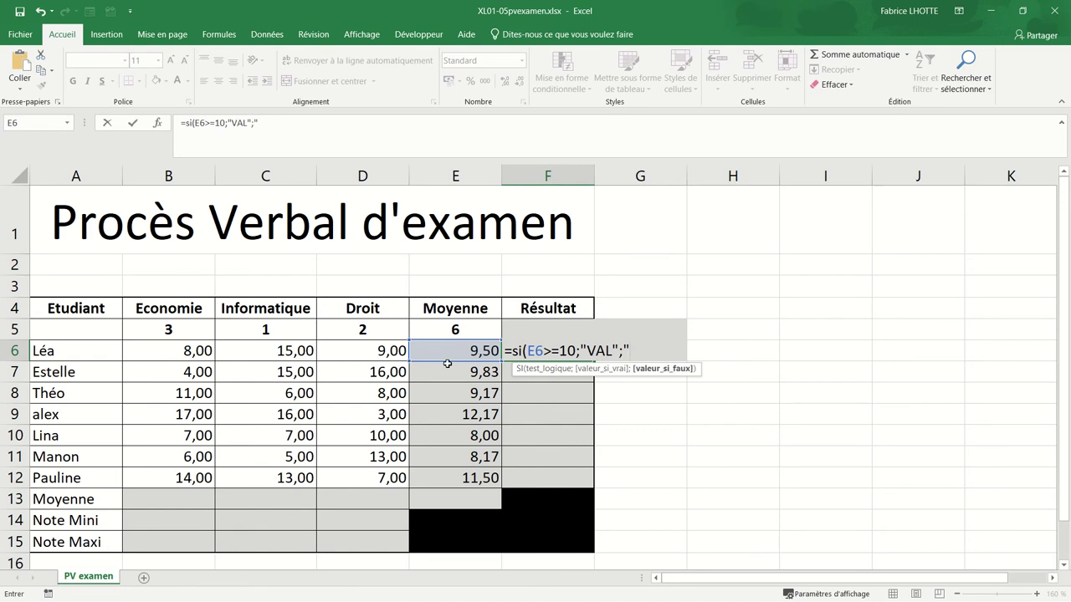
text(EAV)
text(")
text())
key(Return)
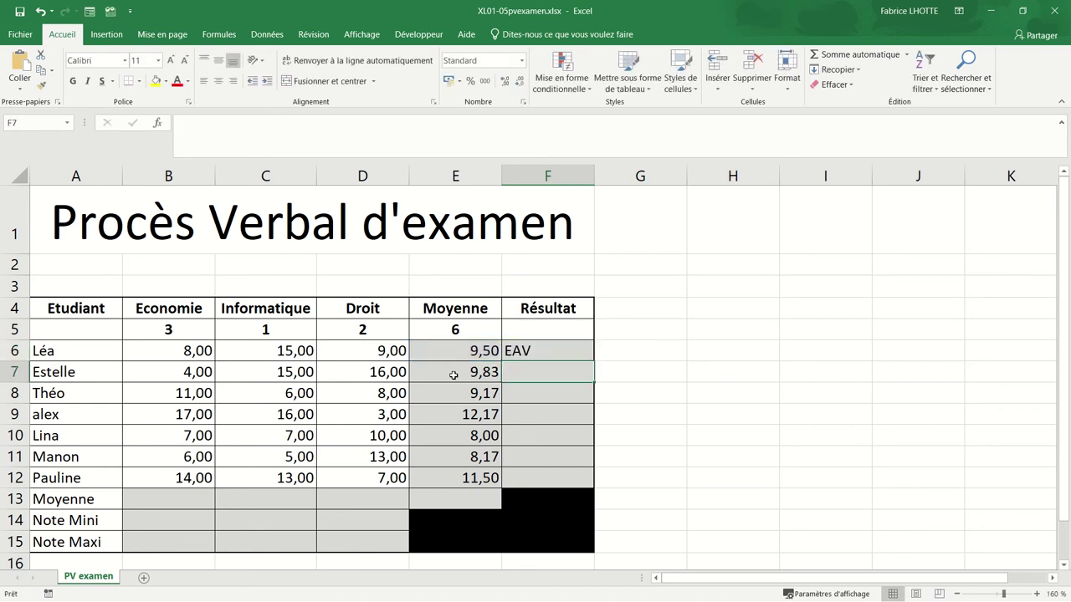
click(548, 351)
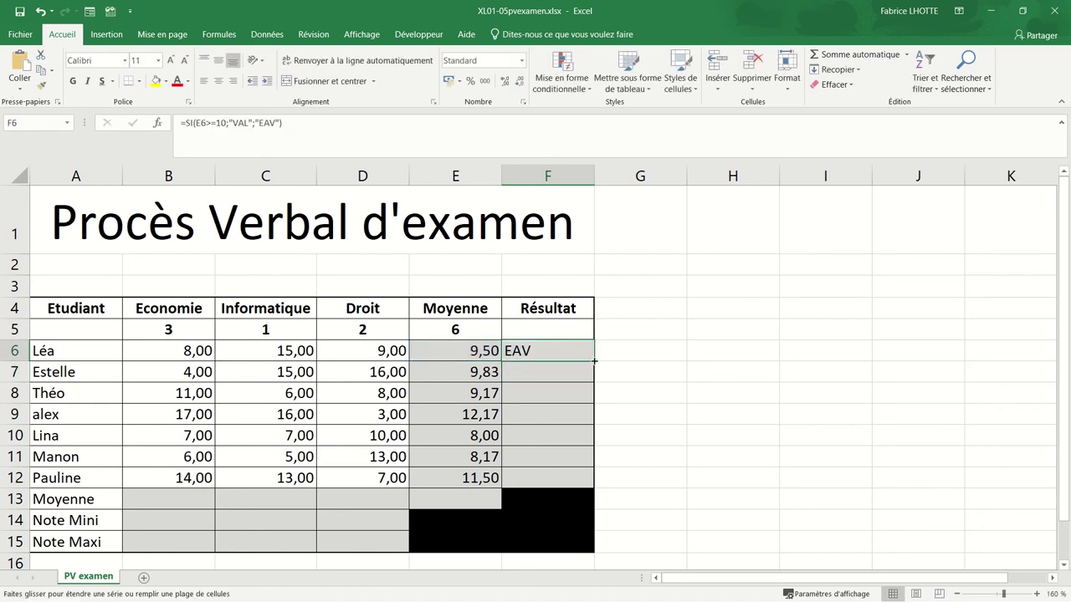
drag(595, 361, 589, 489)
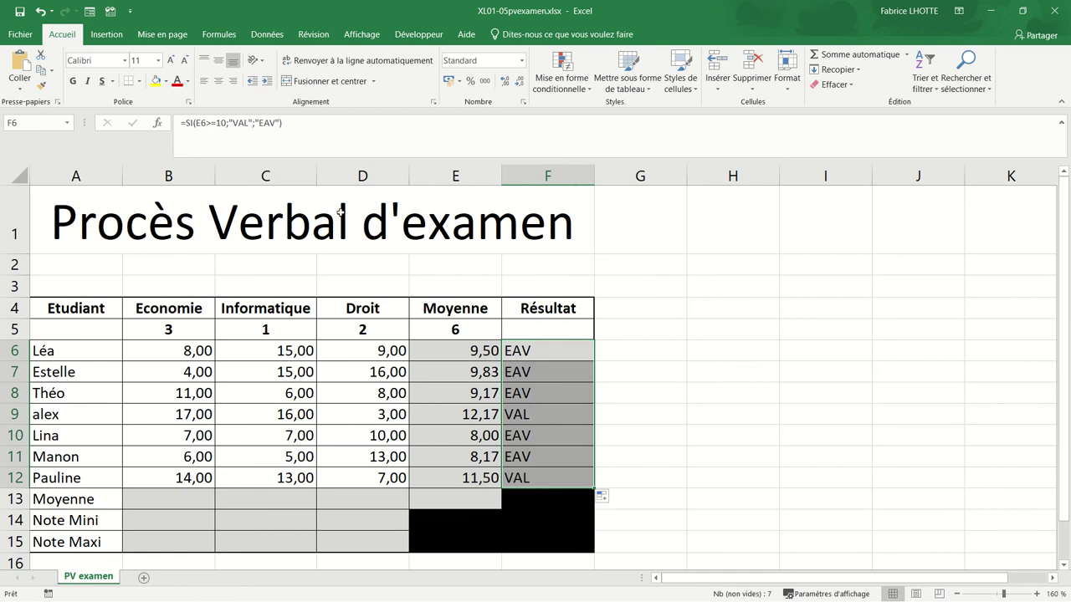
click(217, 81)
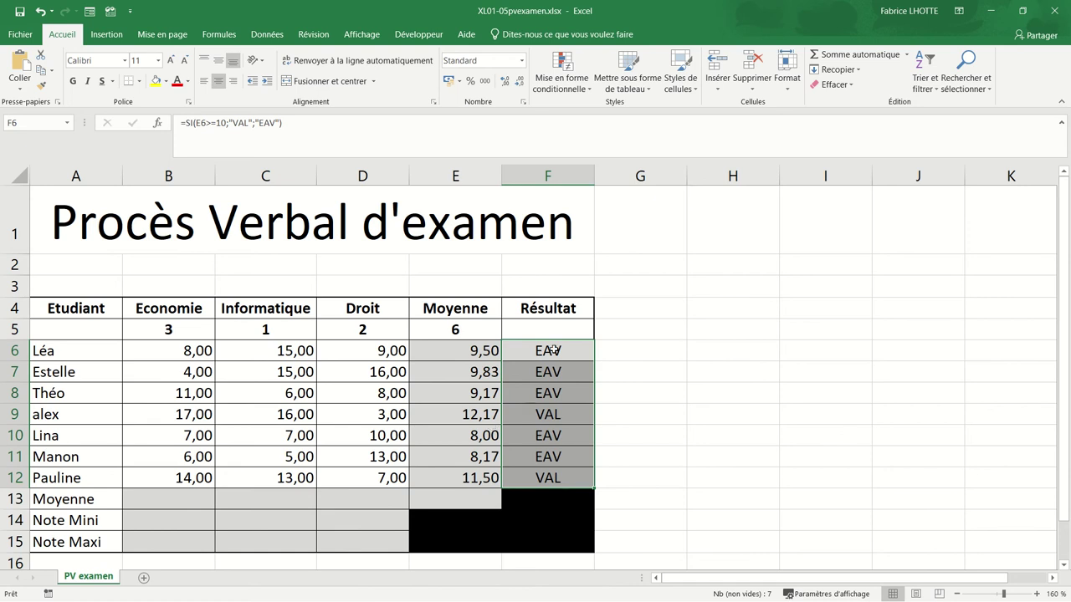
Type the heading rang in G4.
click(633, 308)
text(rang)
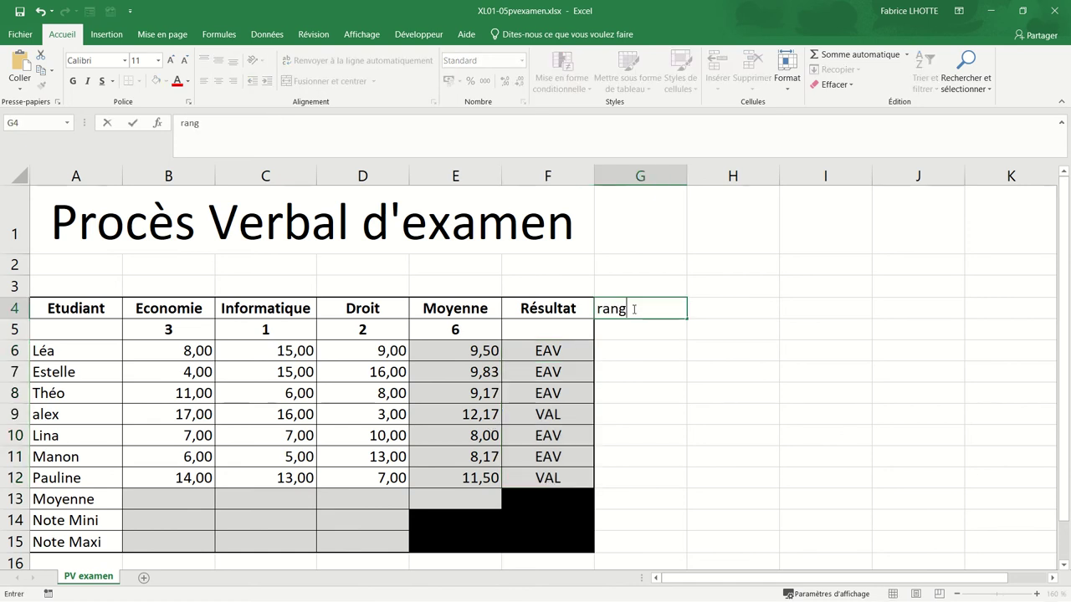
key(Return)
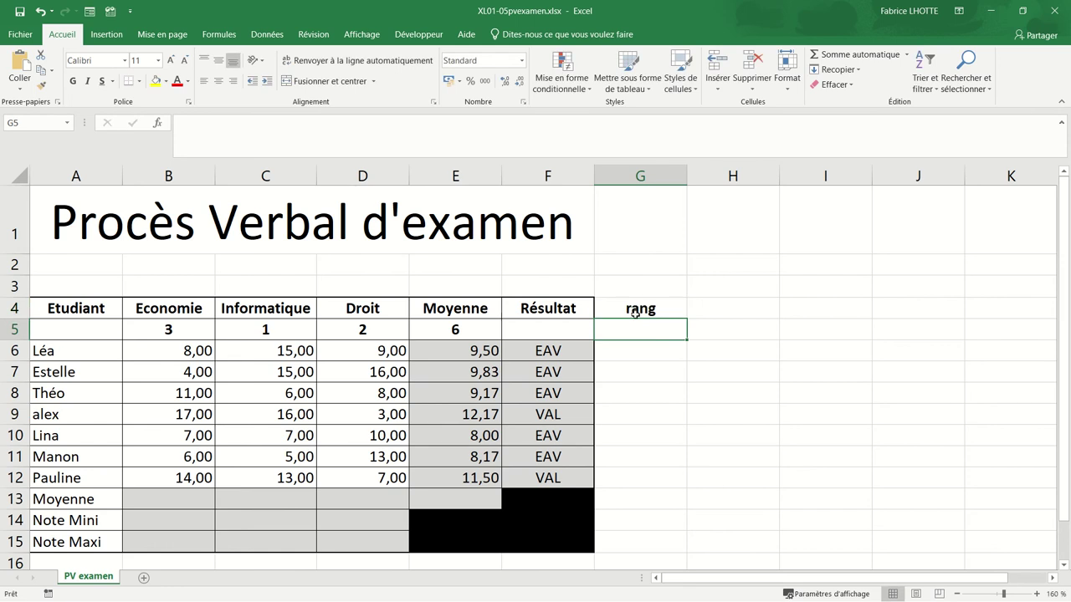
Rank Léa in G6 with =rang(E6;$E$6:$E$12), showing 4.
click(645, 355)
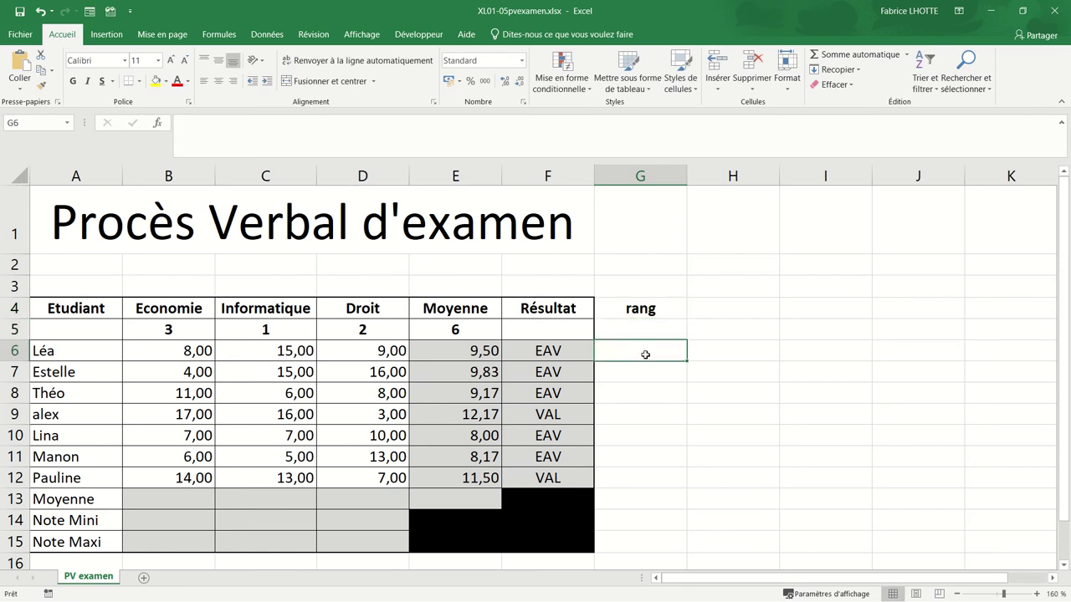
text(=rang()
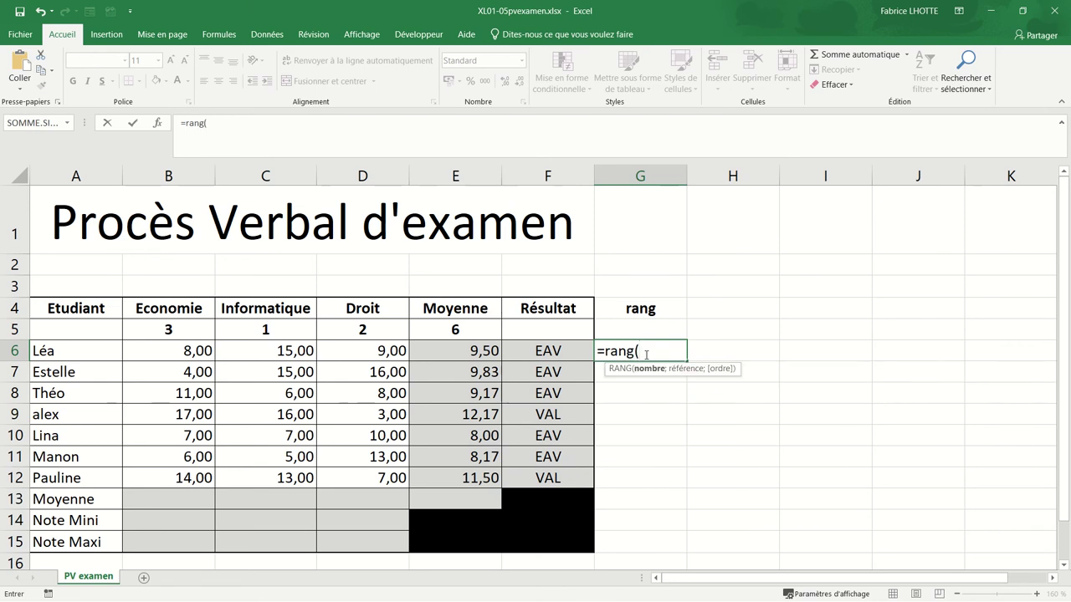
click(480, 355)
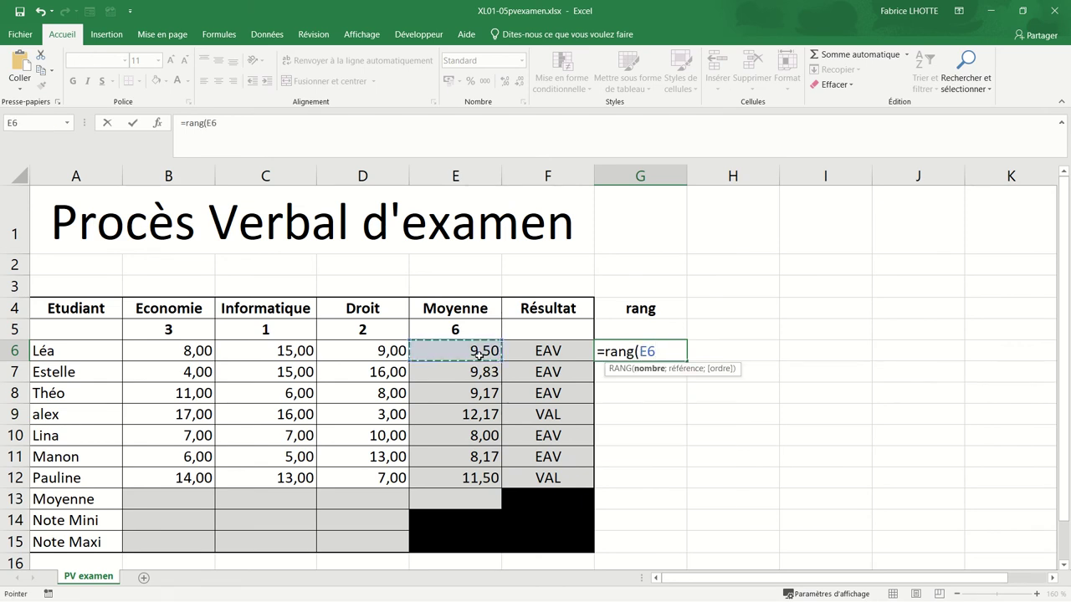
text(;)
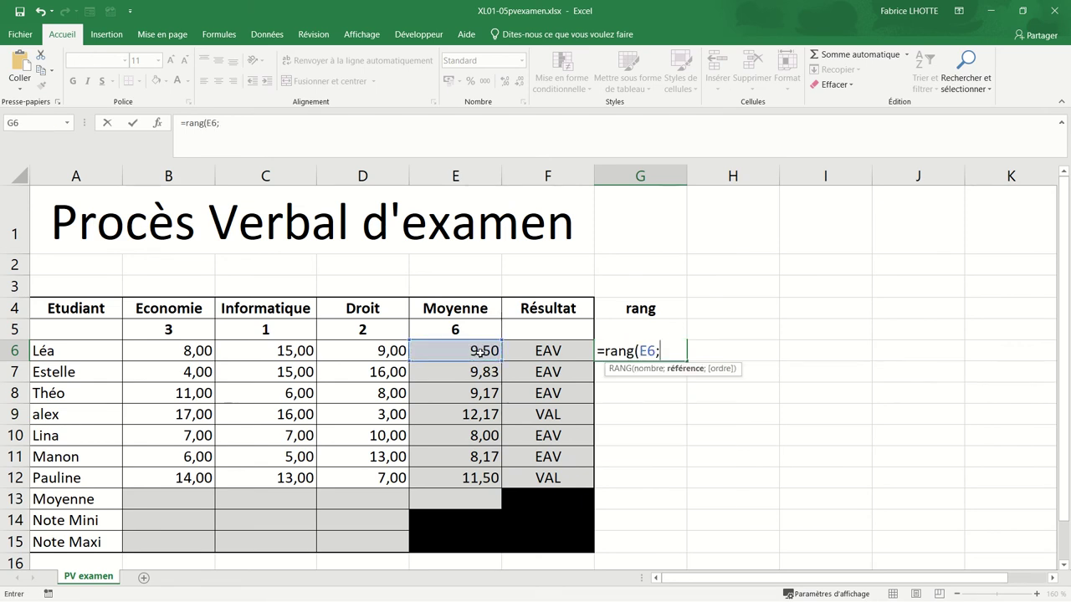
drag(479, 355, 483, 472)
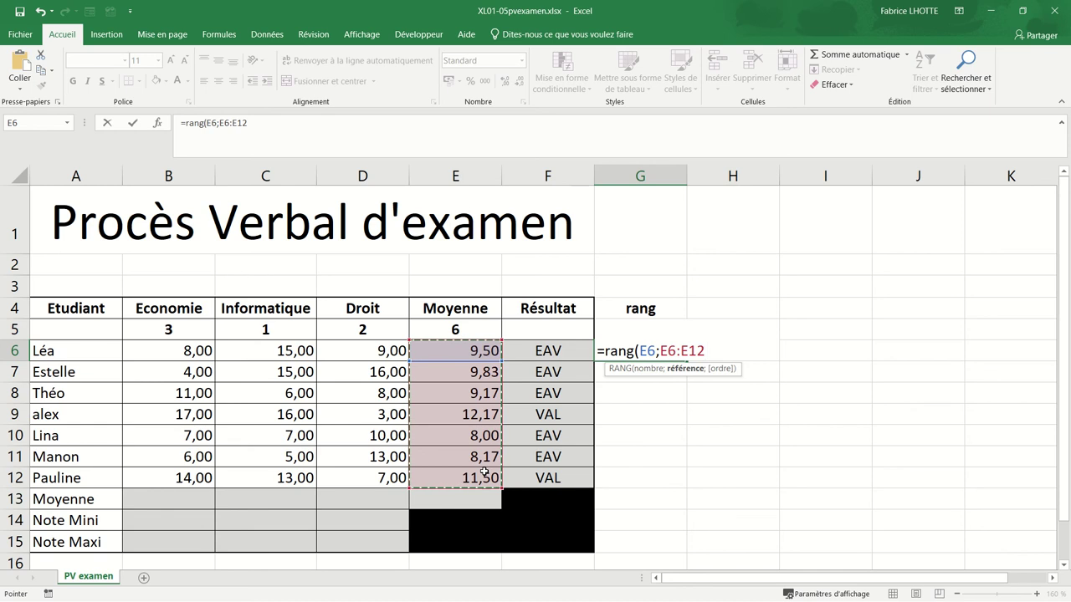
key(F4)
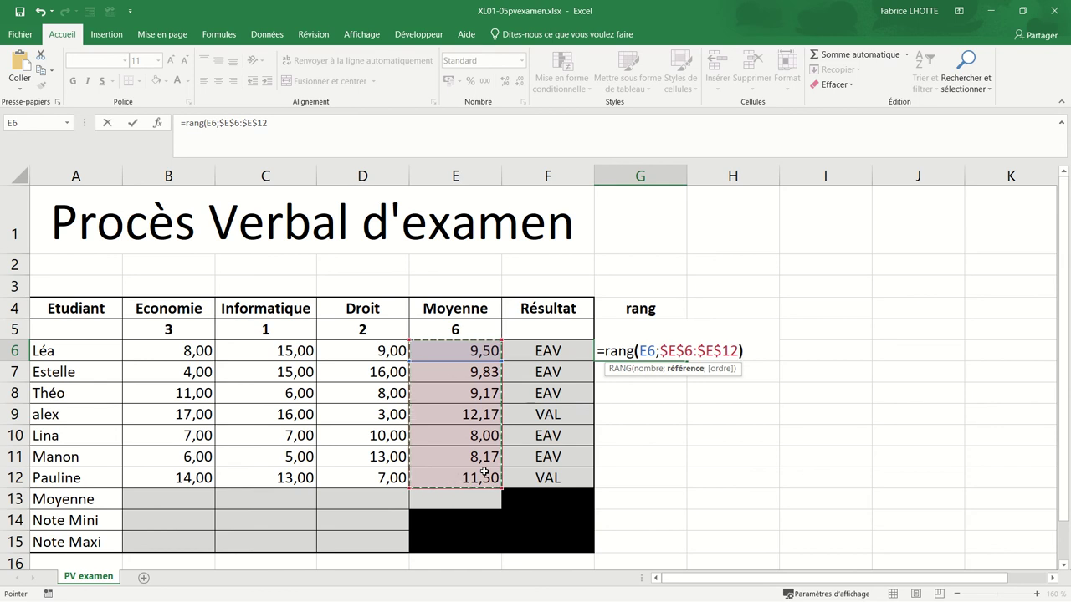
key(Return)
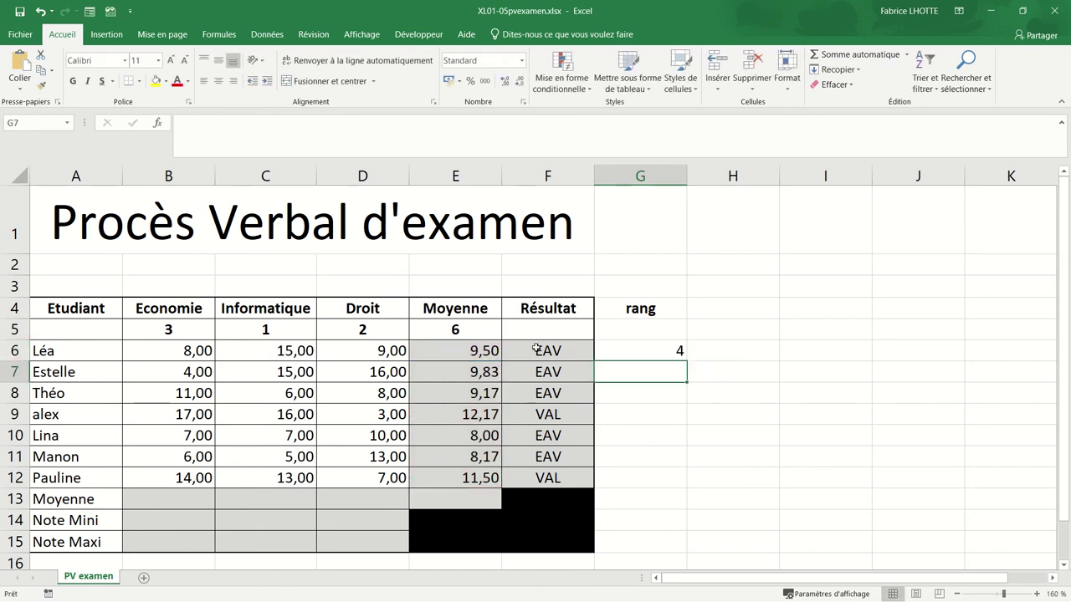
Copy the rank formula down to G12 and put all borders on G4:G12.
click(633, 350)
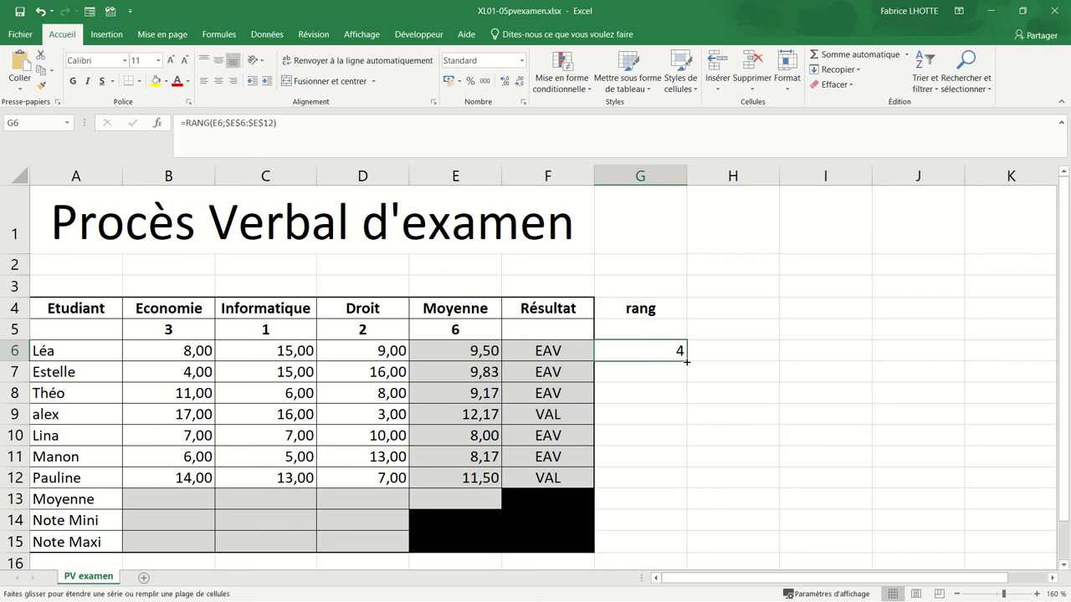
drag(685, 361, 678, 478)
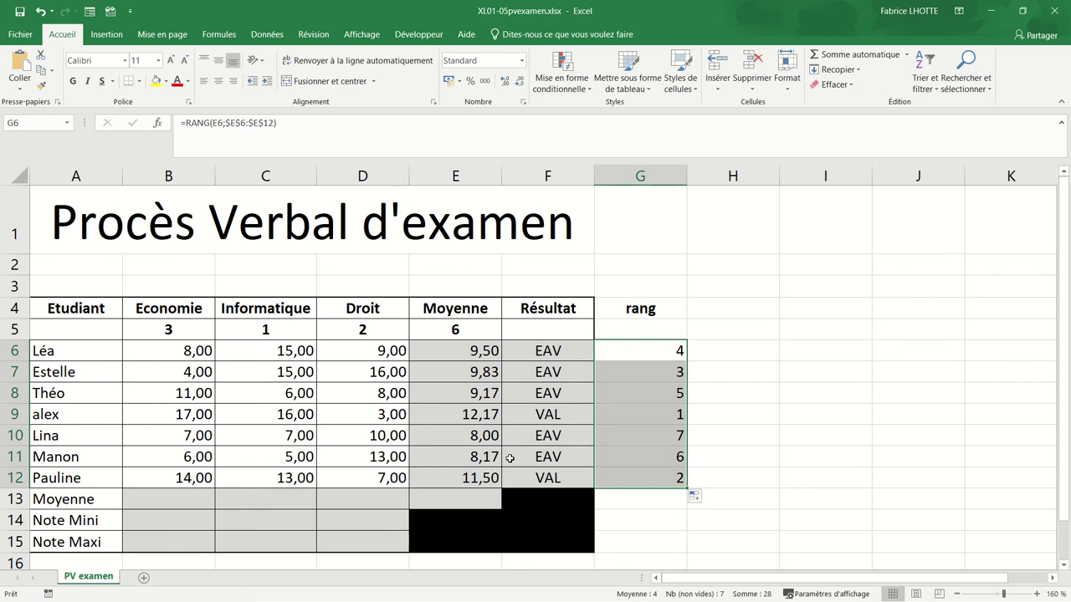
click(582, 304)
drag(626, 306, 645, 468)
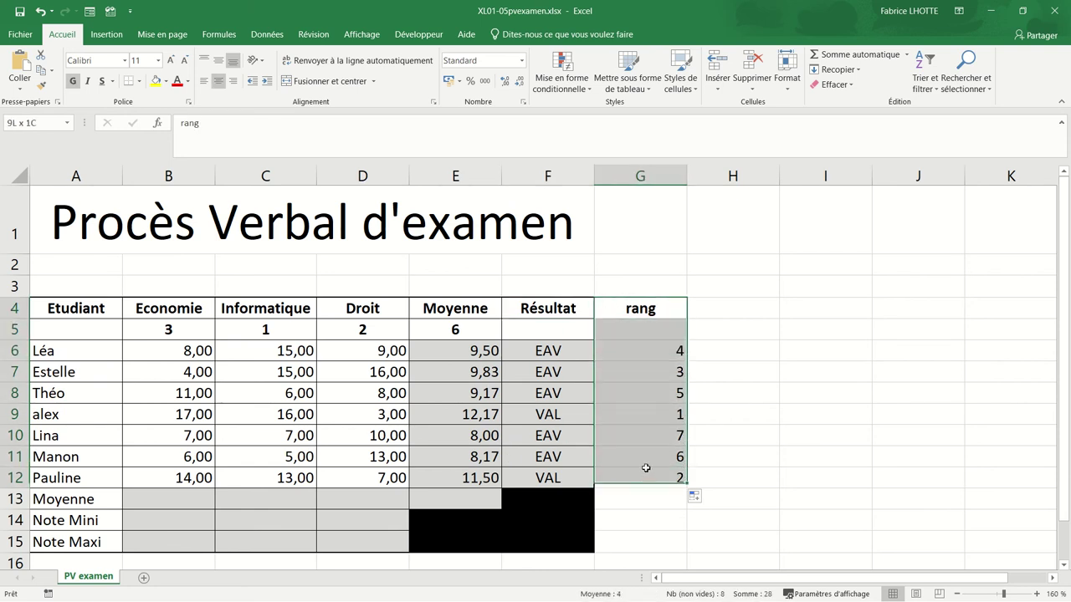
click(139, 81)
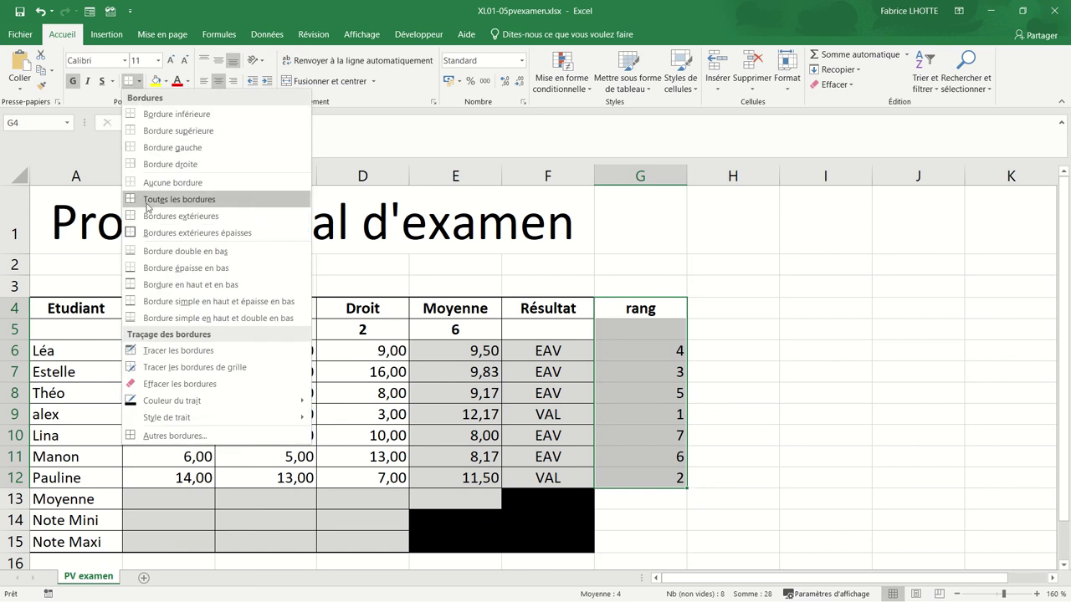
click(147, 206)
click(604, 455)
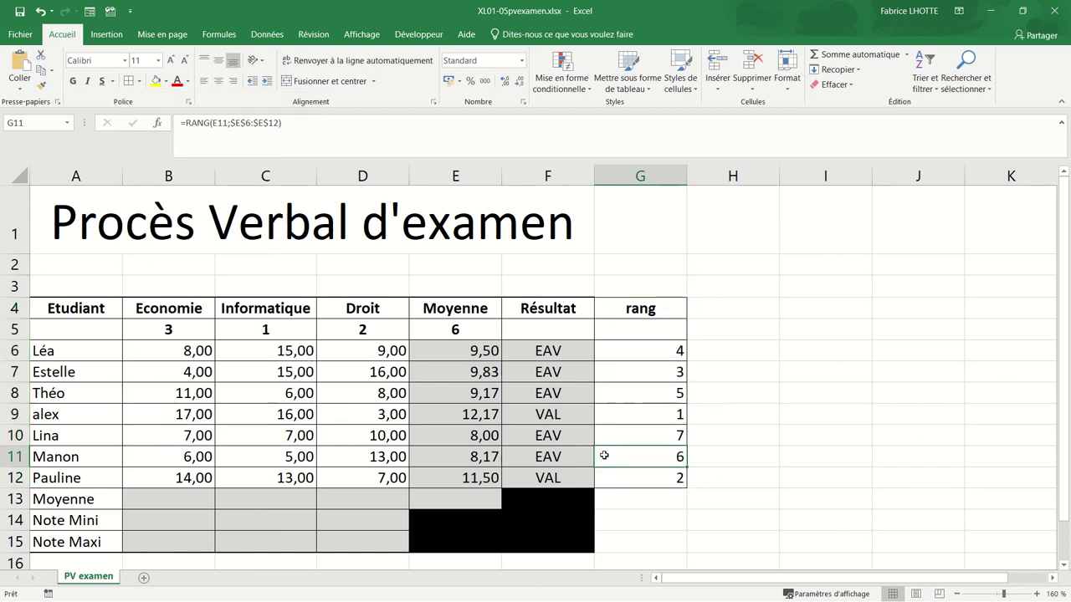
Capitalise the G4 heading to Rang.
click(619, 310)
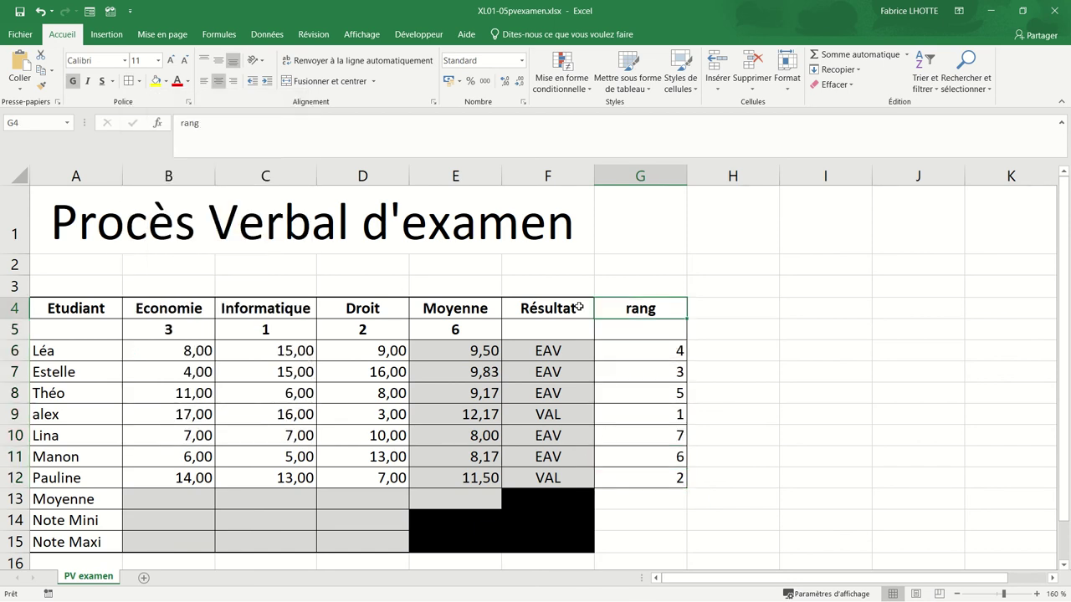
click(185, 123)
key(BackSpace)
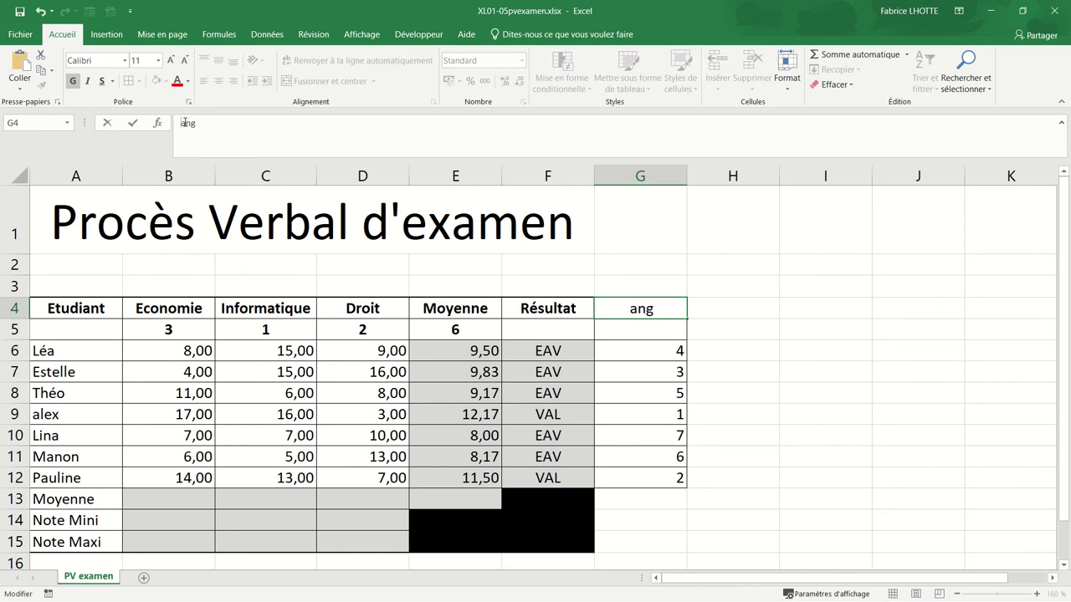
text(R)
key(Return)
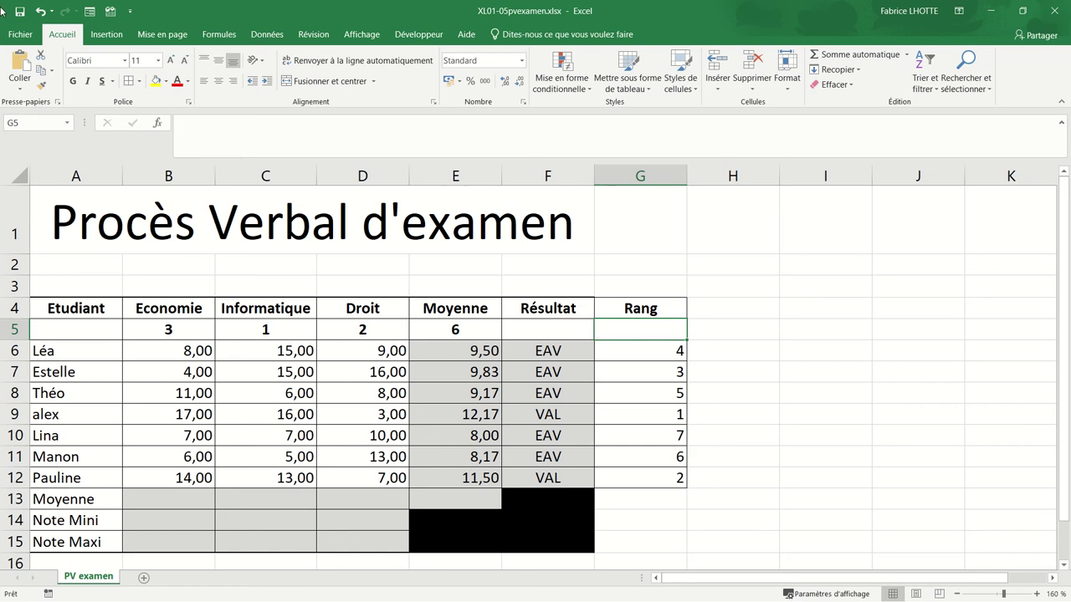
Insert a new column B after the names, headed Sexe.
right_click(147, 179)
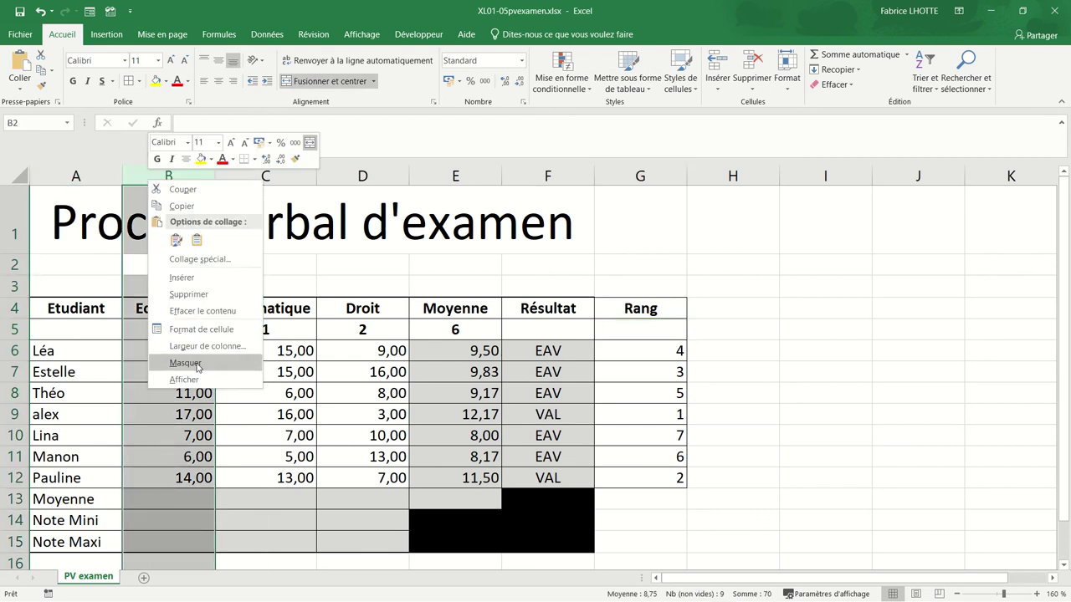
click(182, 277)
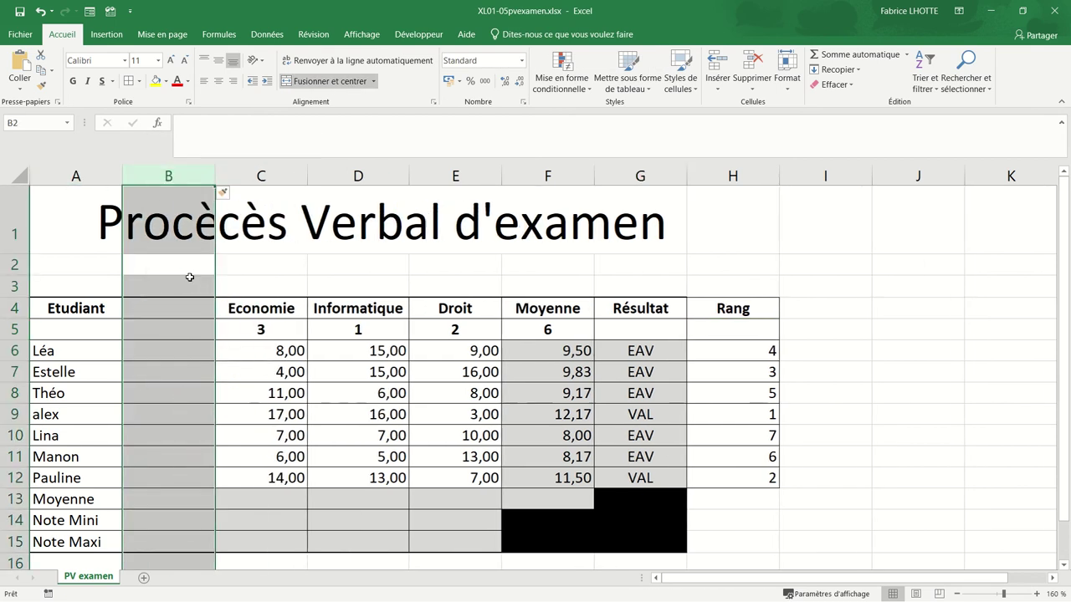
click(170, 307)
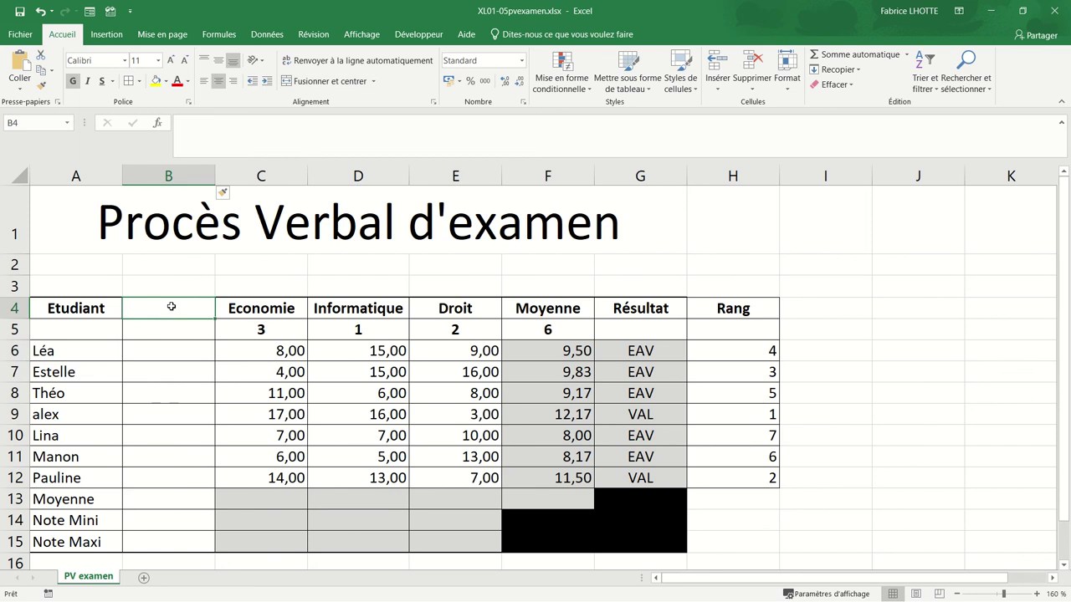
text(Sexe)
key(Return)
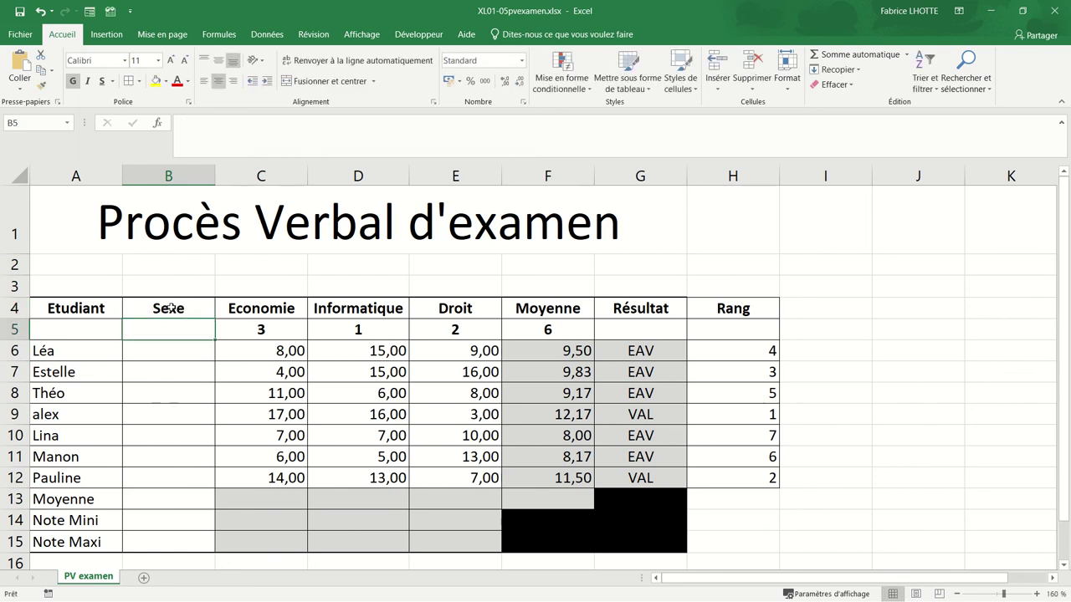
Enter the sexes F, F, H, H, F, F, F in B6:B12.
click(161, 353)
text(F)
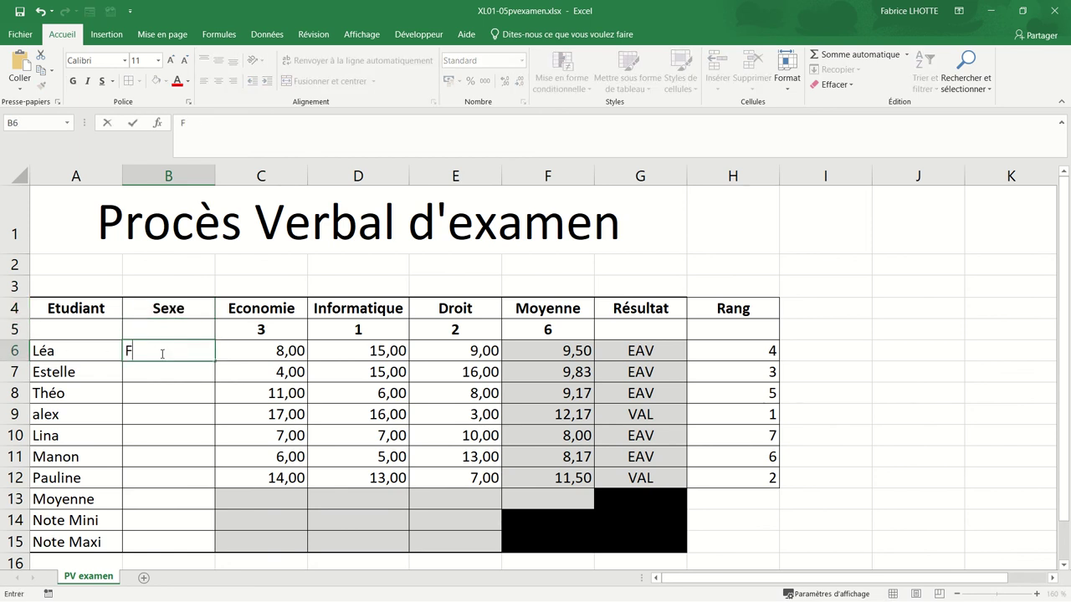
key(Return)
text(F)
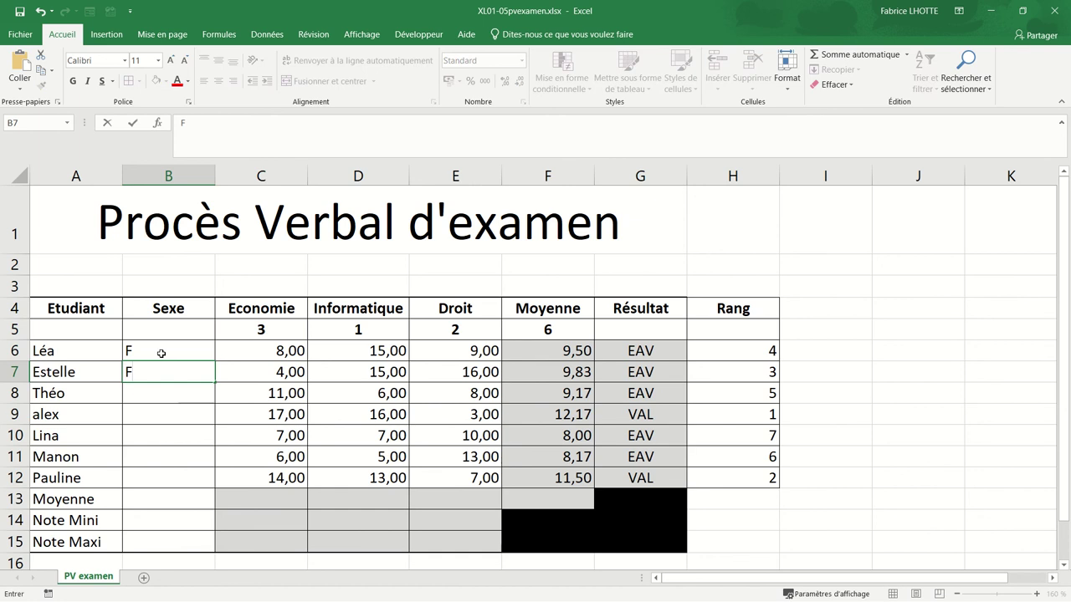
key(Return)
text(H)
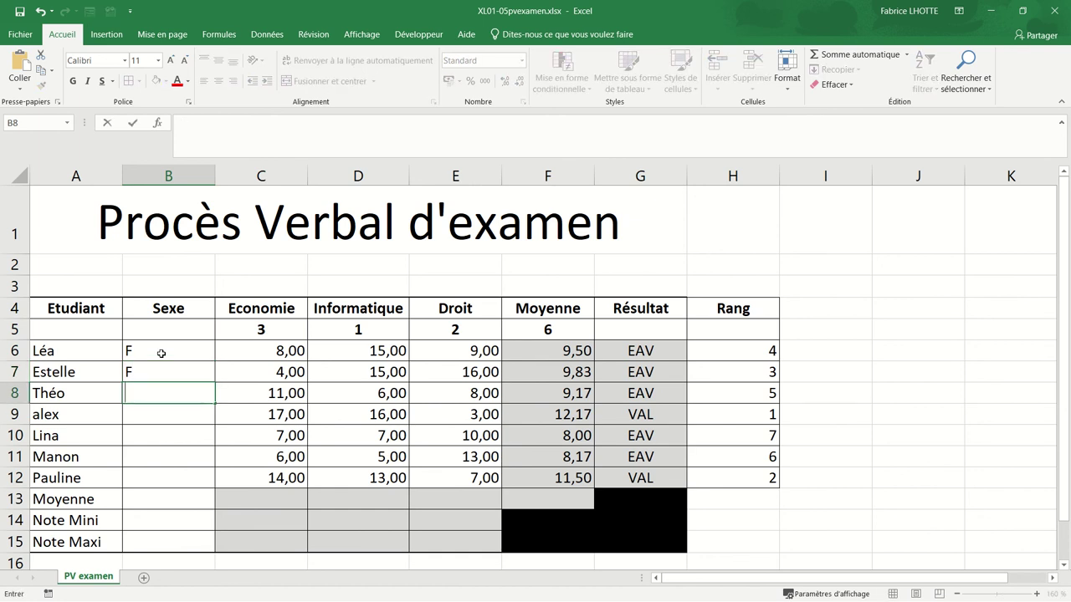
key(Return)
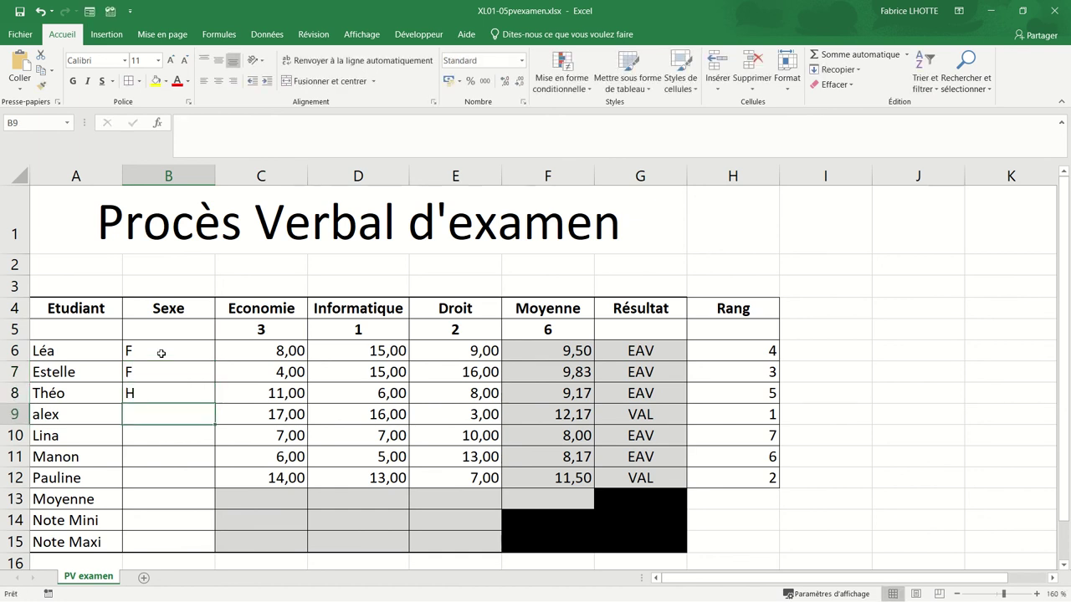
text(H)
key(Return)
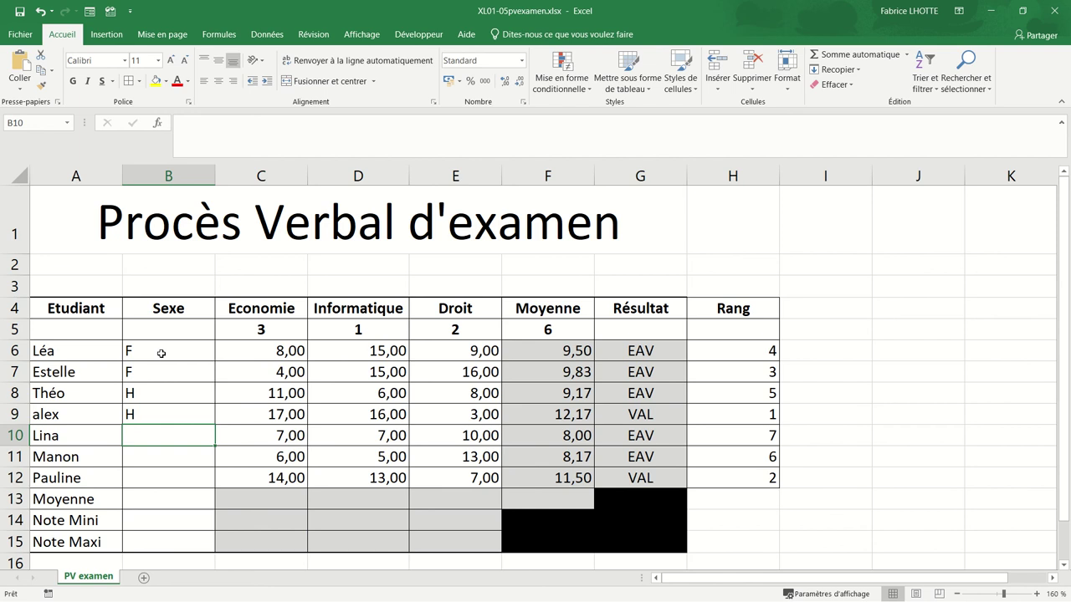
text(F)
key(Return)
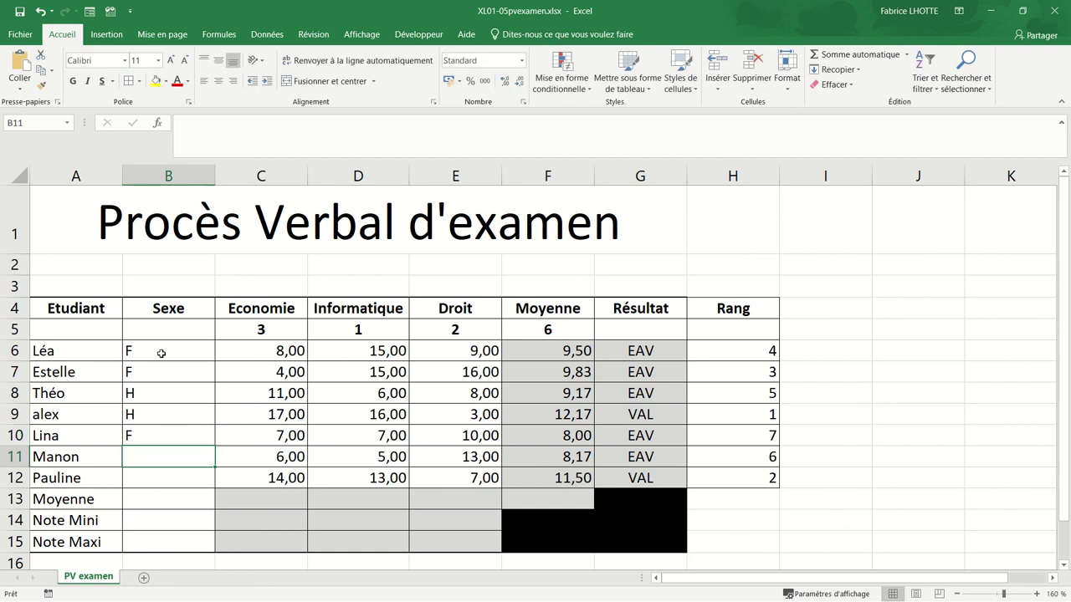
text(F)
key(Return)
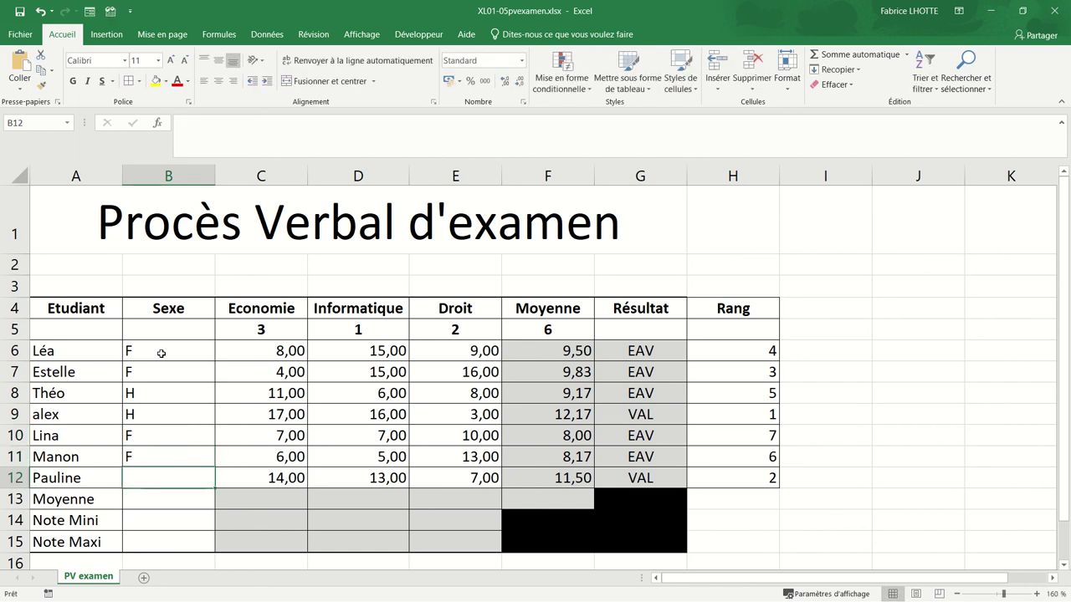
text(F)
key(Return)
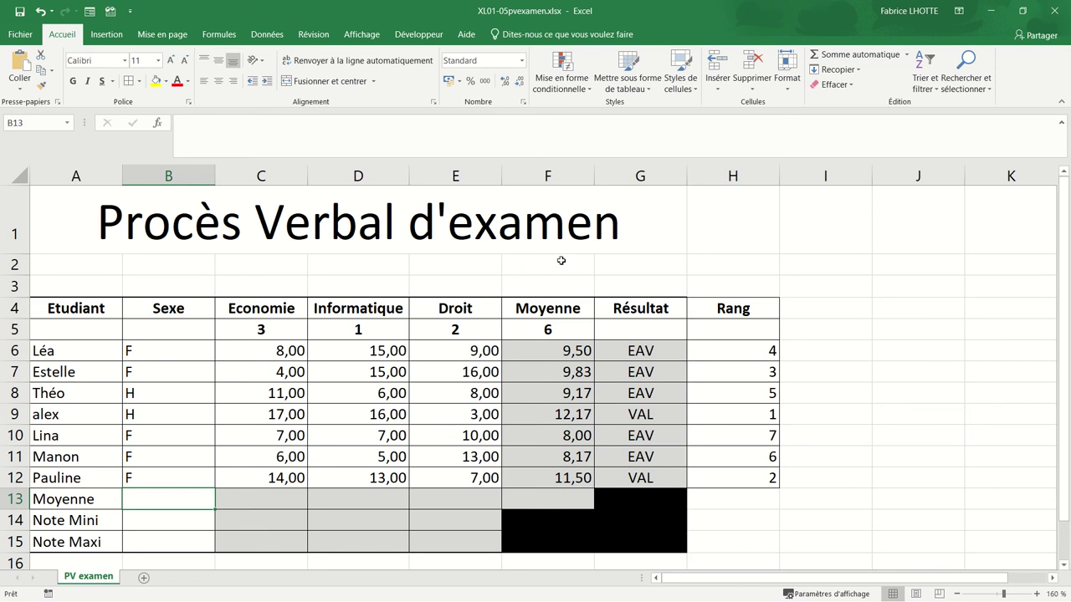
Label the side table rows Femme in J5 and Homme in J6.
click(884, 329)
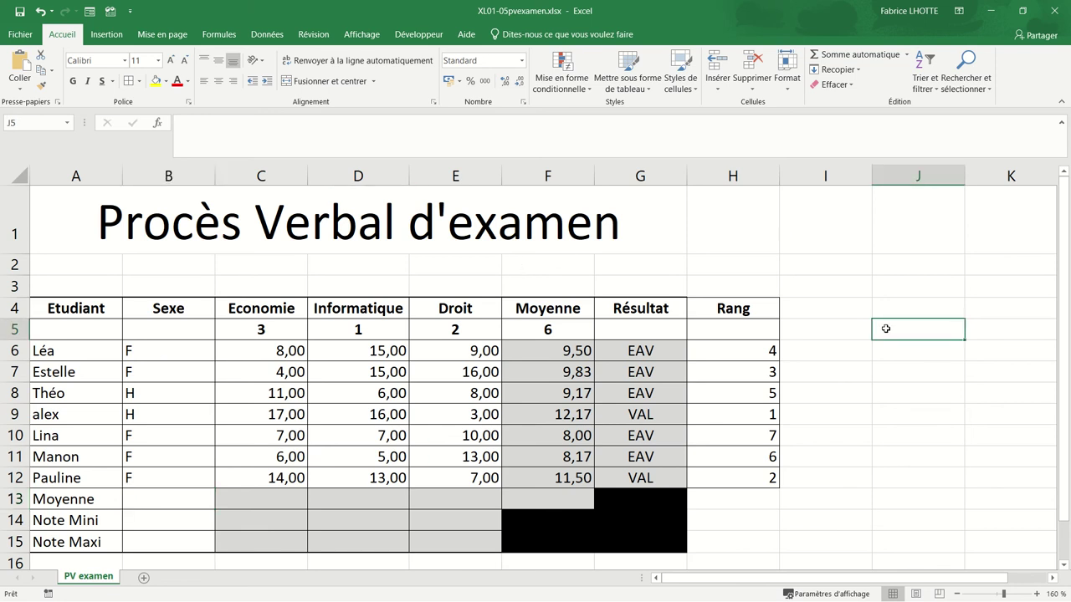
text(Homme)
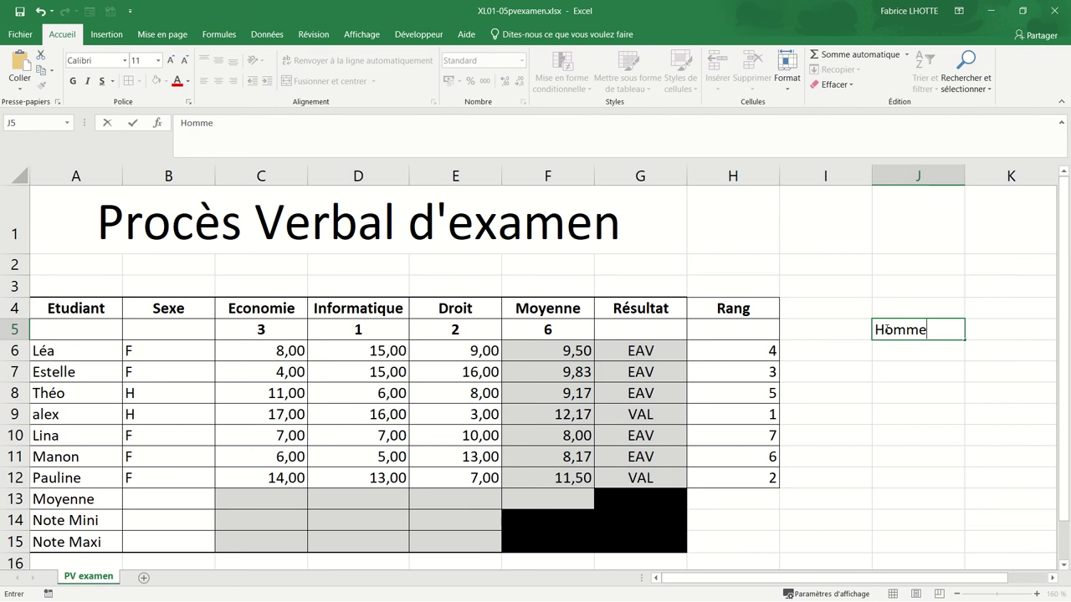
key(Return)
text(F)
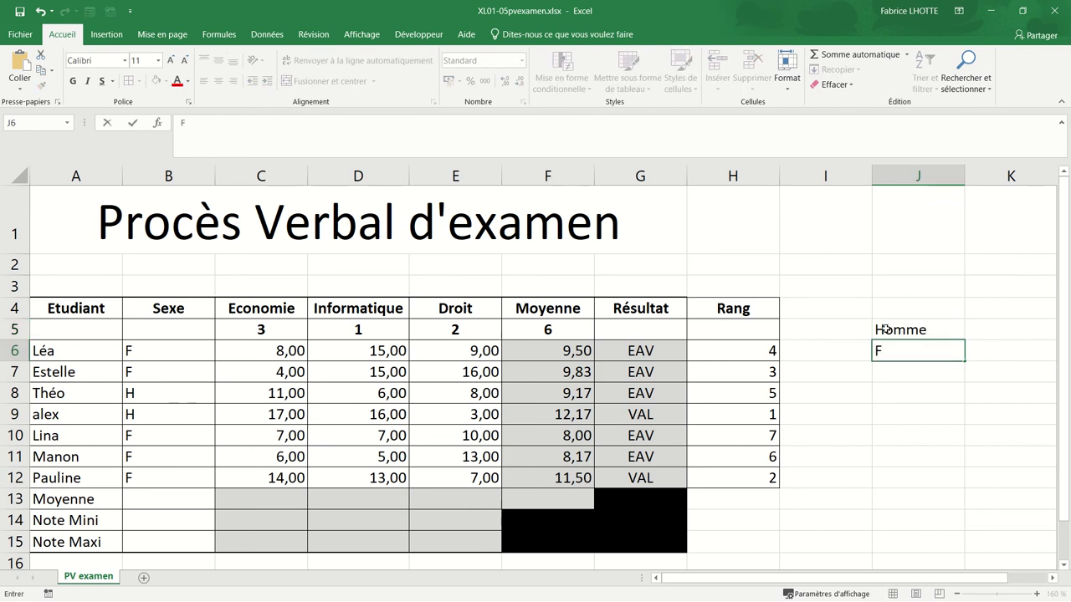
click(885, 329)
text(F)
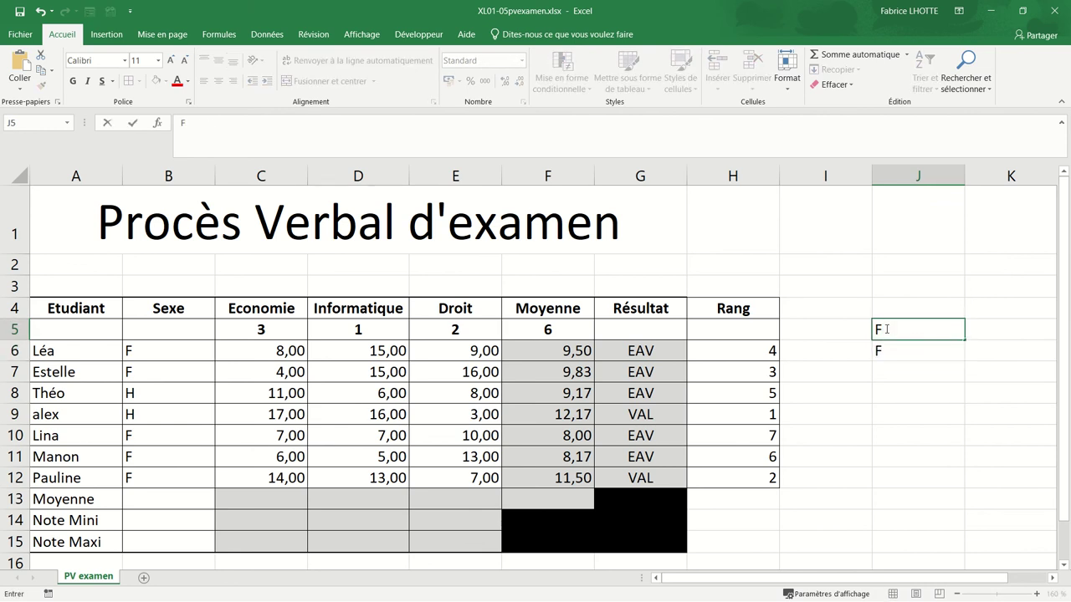
text(emme)
key(Return)
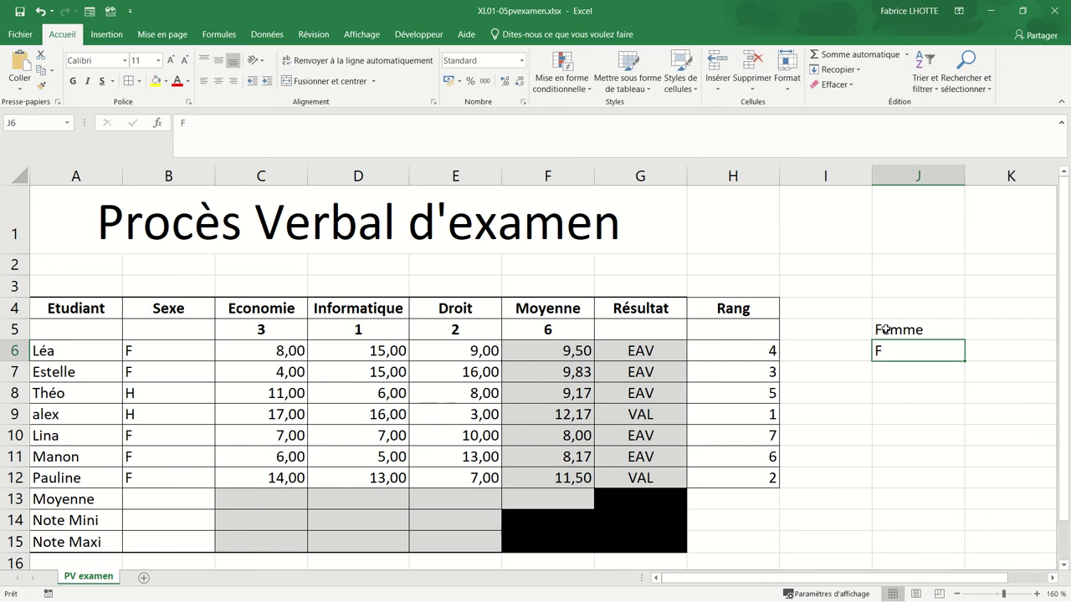
text(Homme)
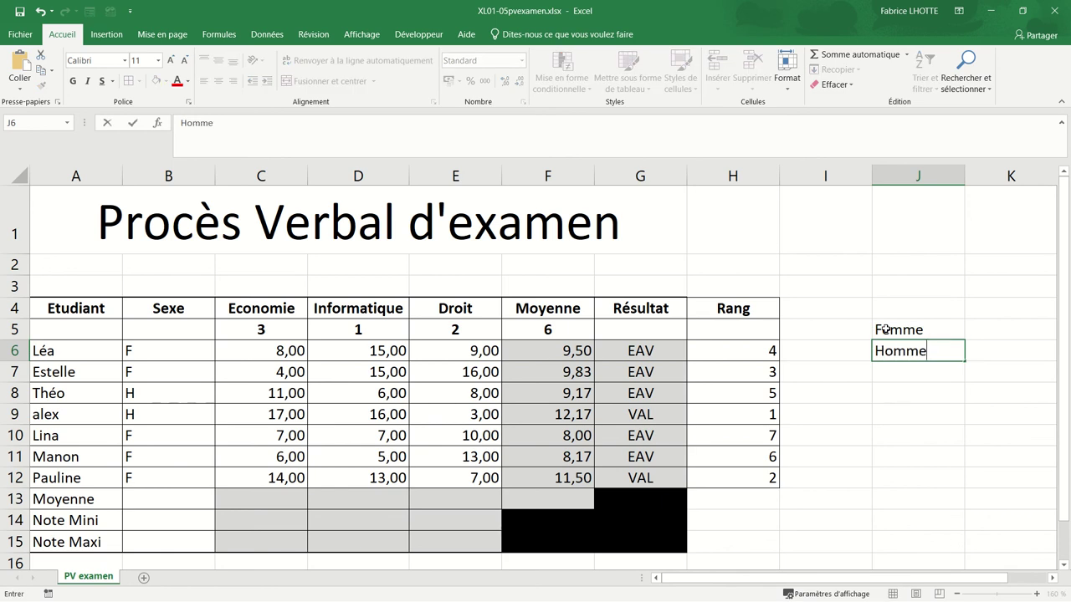
key(Tab)
Add the headings Nb in K4 and Moyenne in L4.
key(Up)
key(Up)
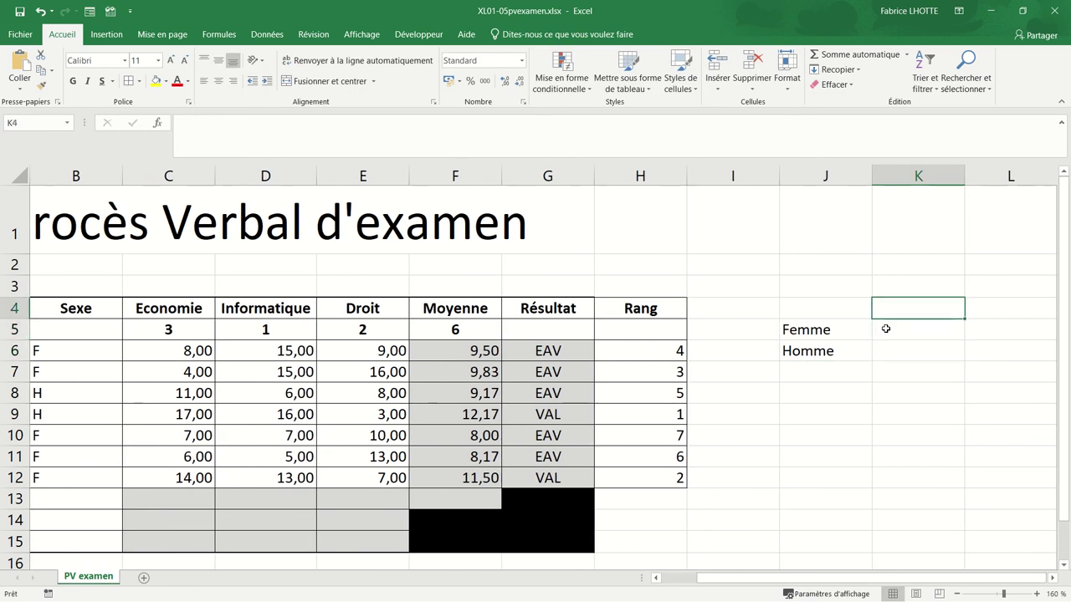
text(Nb)
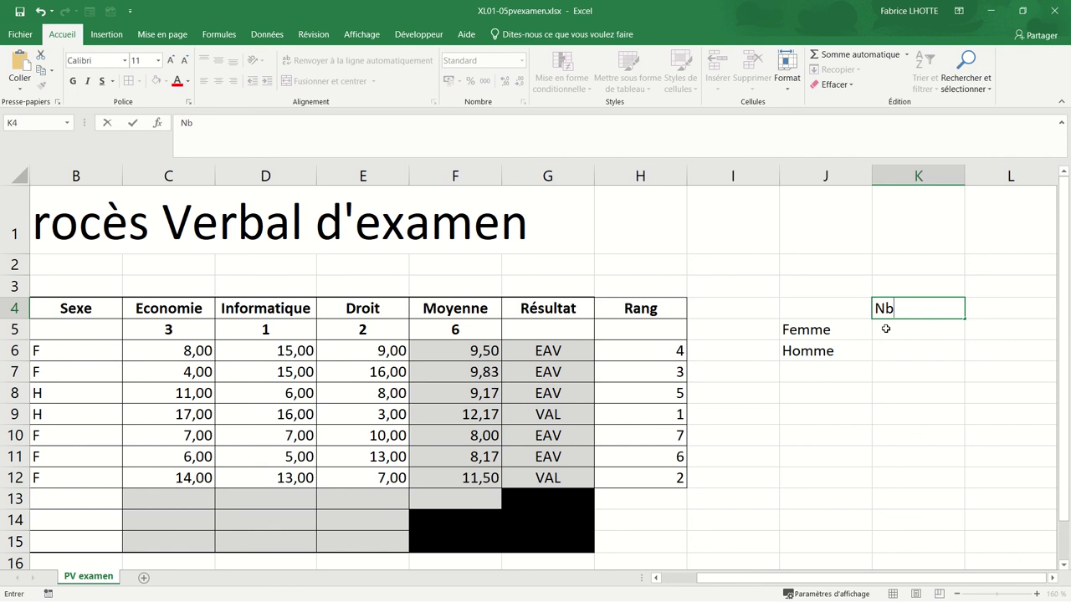
key(Return)
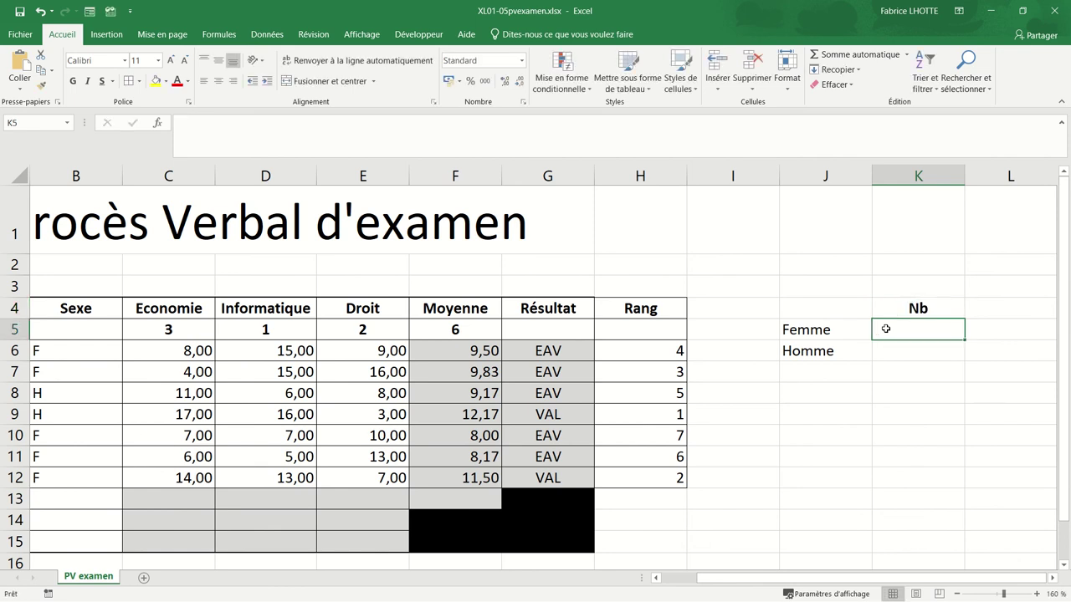
click(992, 307)
text(Mo)
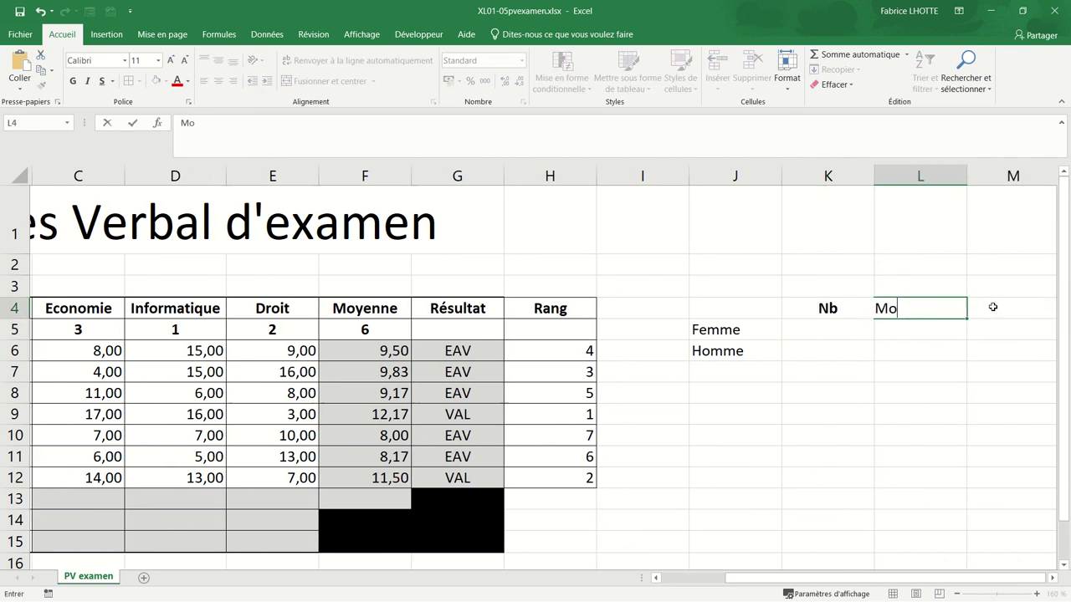
text(yenne)
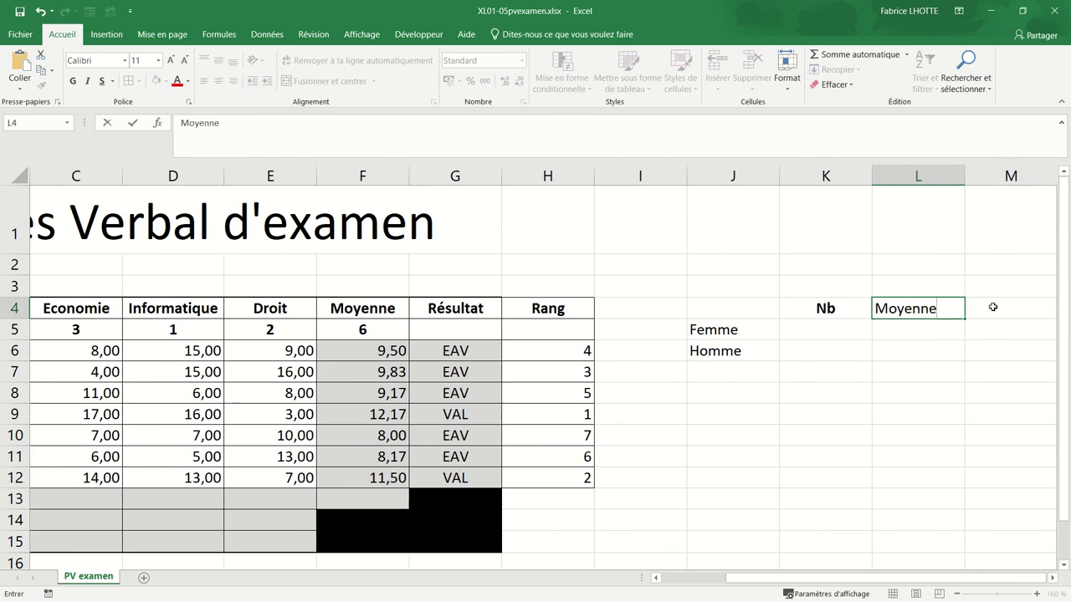
key(Return)
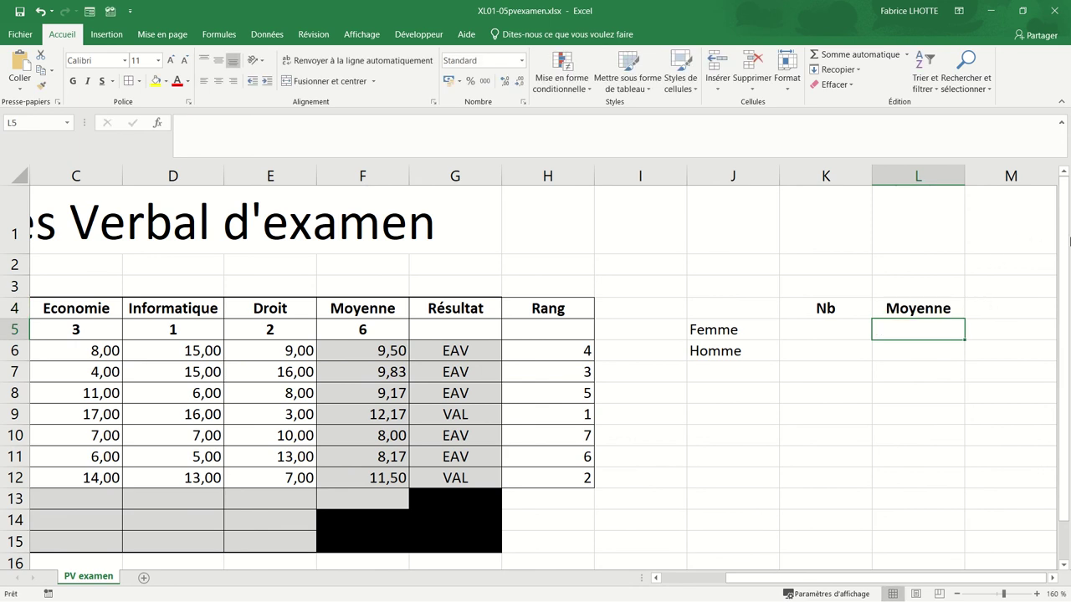
Narrow column I to a small gap before the side table.
drag(687, 176, 632, 190)
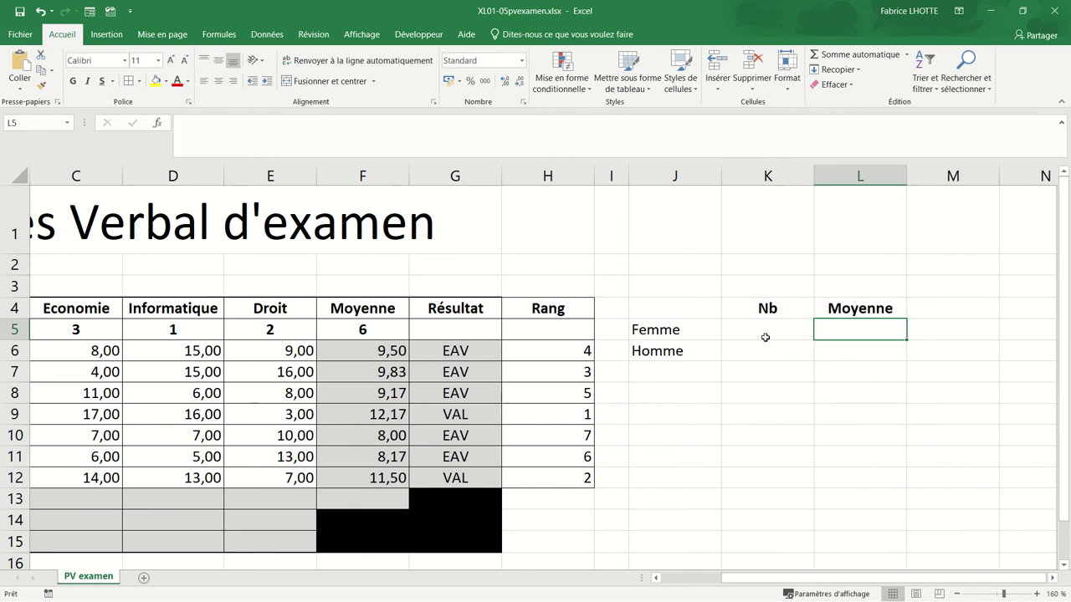
click(766, 335)
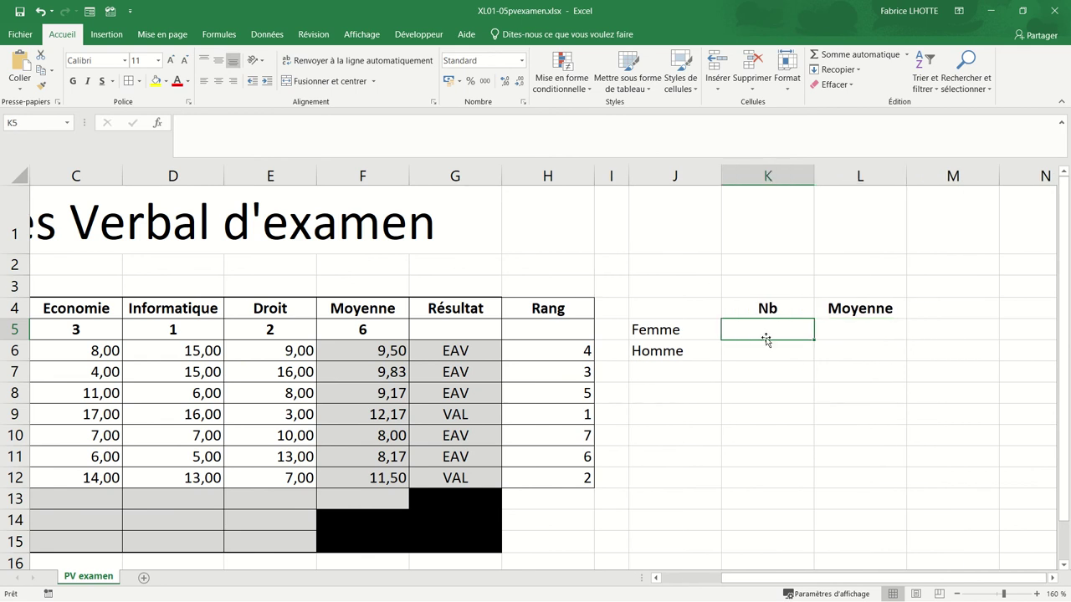
scroll(803, 330, left, 3)
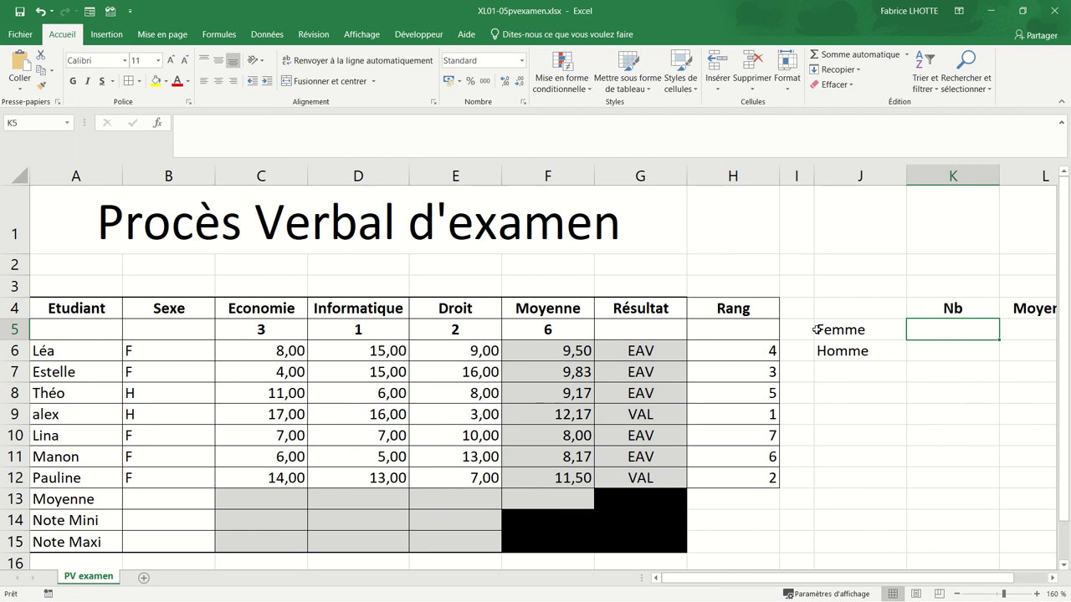
Count students by sex: =NB.SI(B6:B12;"F") in K5 gives 5, =NB.SI(B6:B12;"H") in K6 gives 2.
text(=nb)
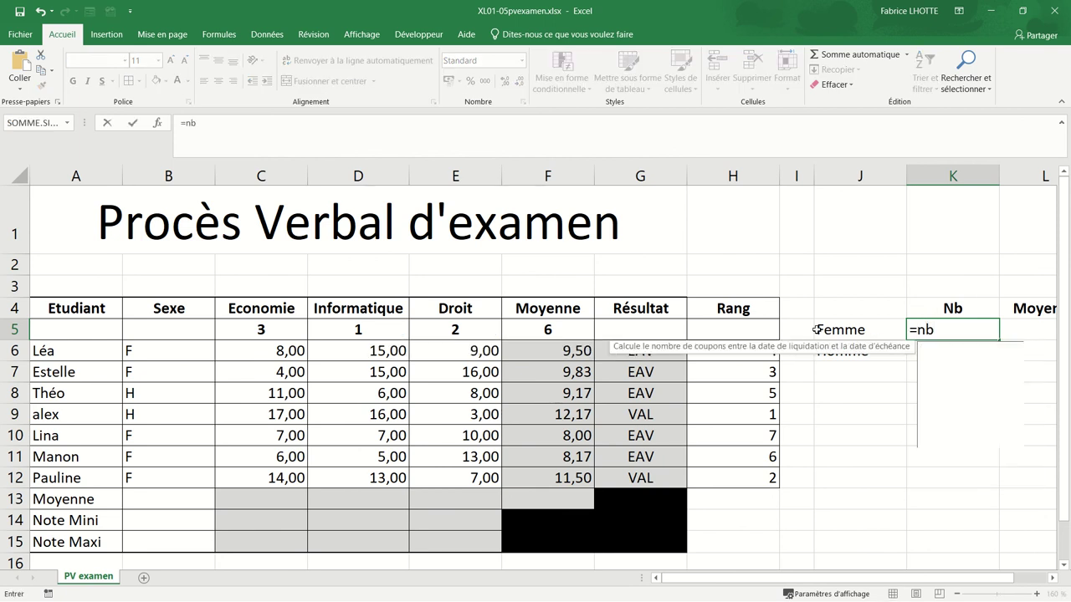
text(.si()
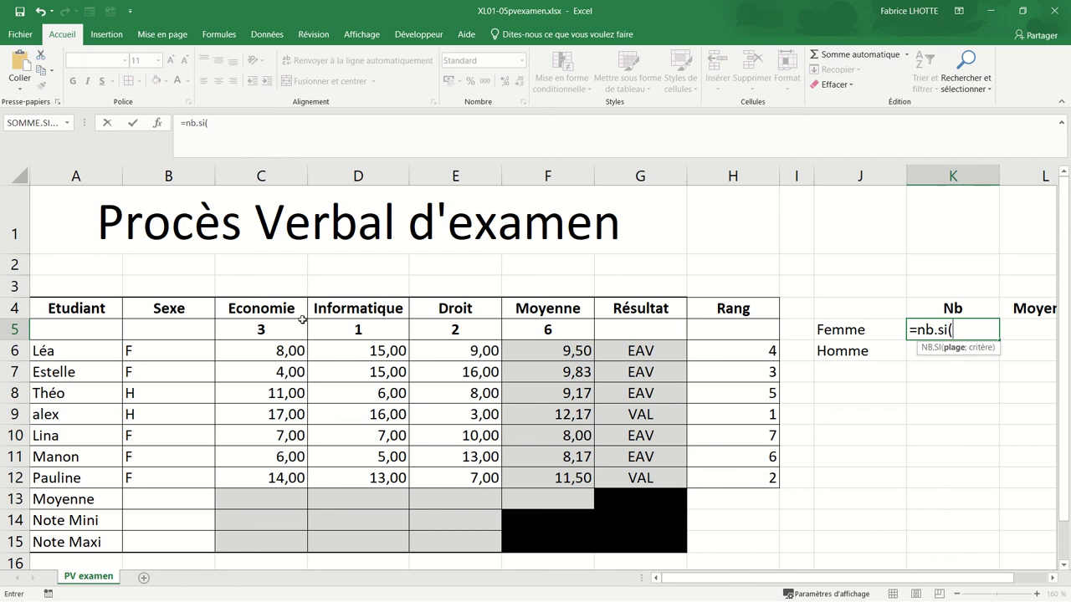
drag(159, 351, 162, 475)
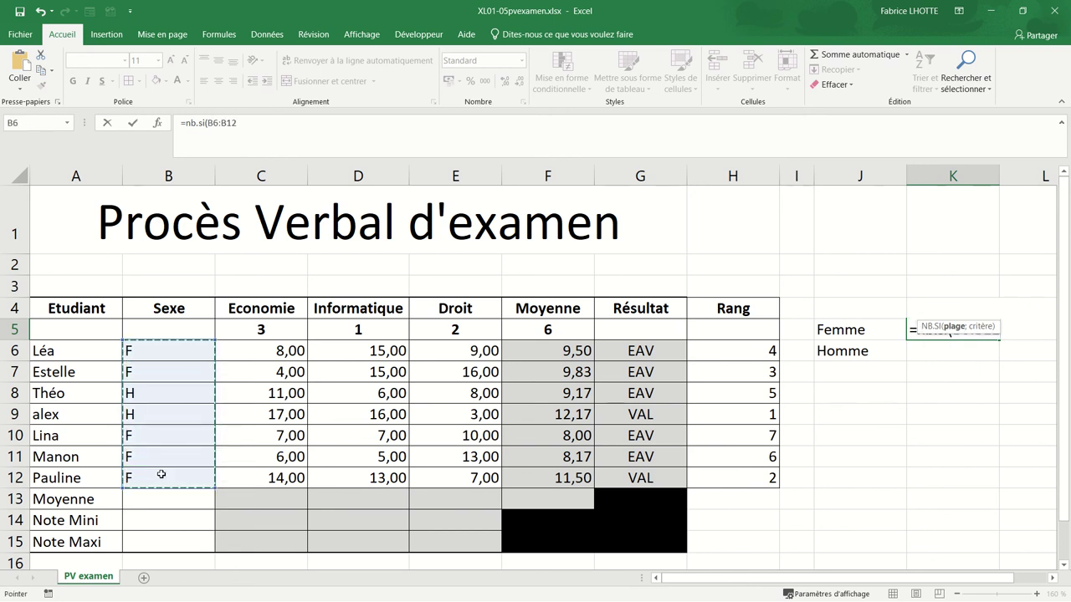
text(;)
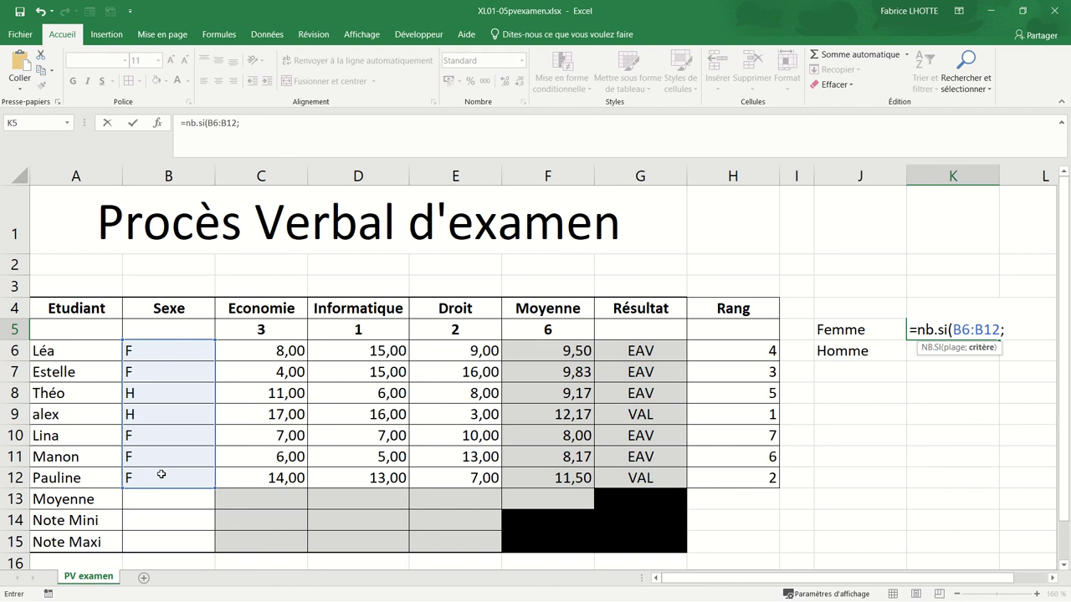
text(")
text(F"))
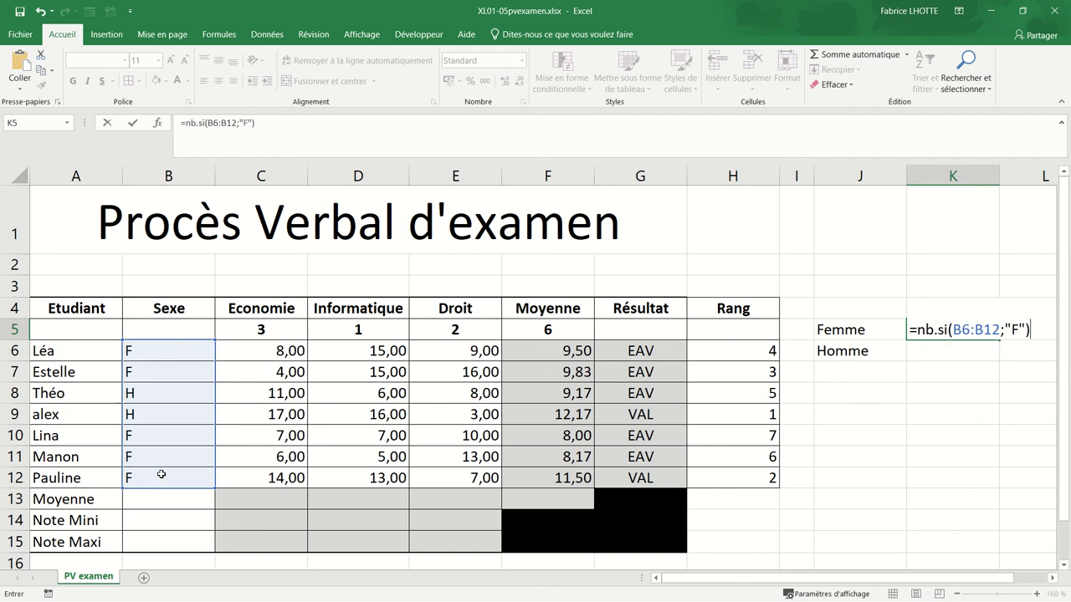
key(Return)
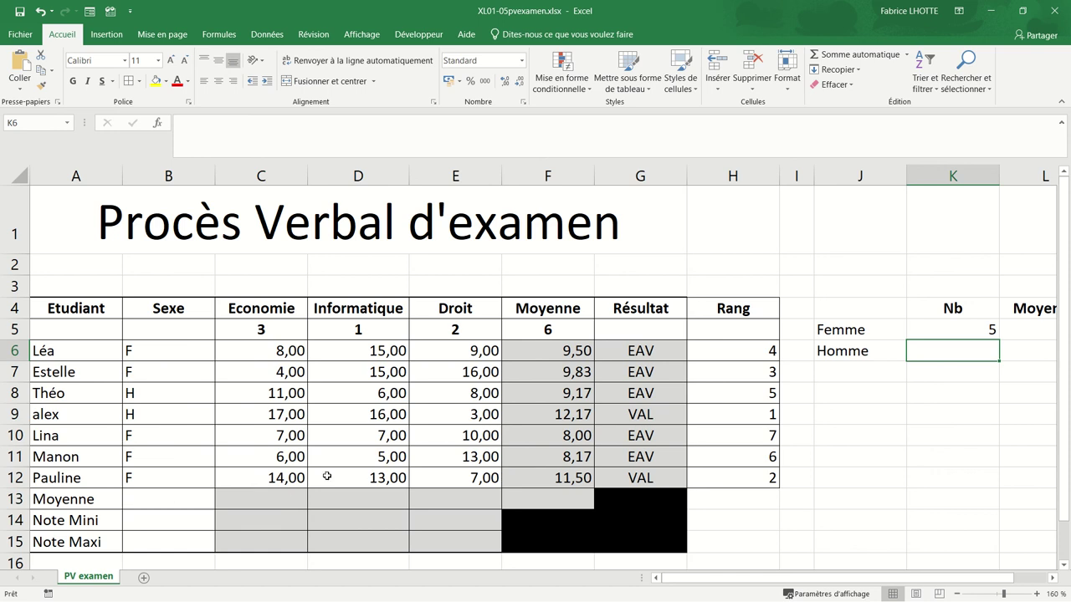
text(=)
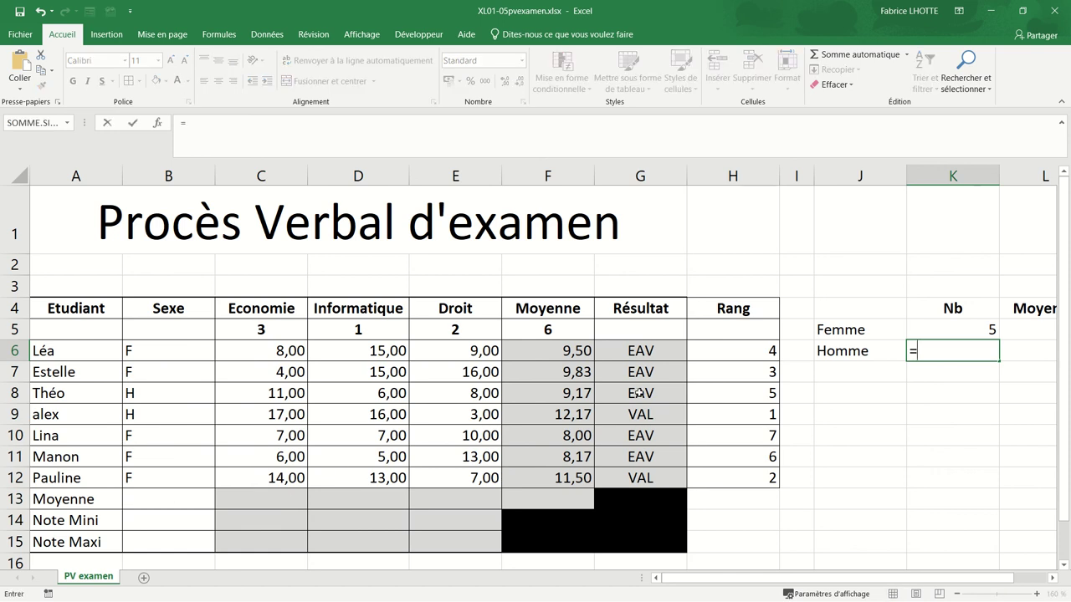
text(nb.si()
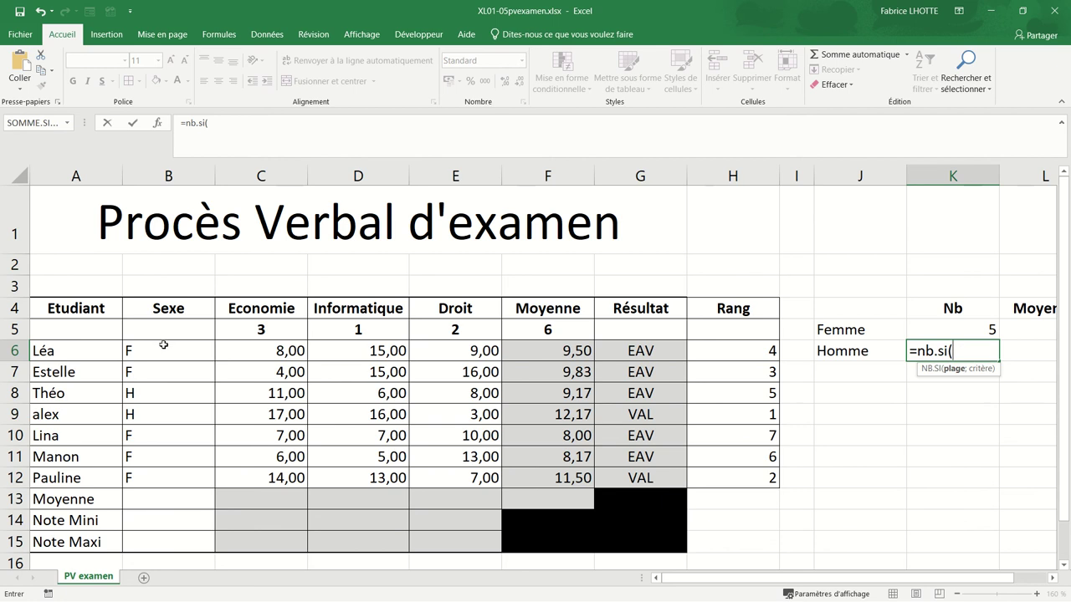
drag(164, 346, 165, 471)
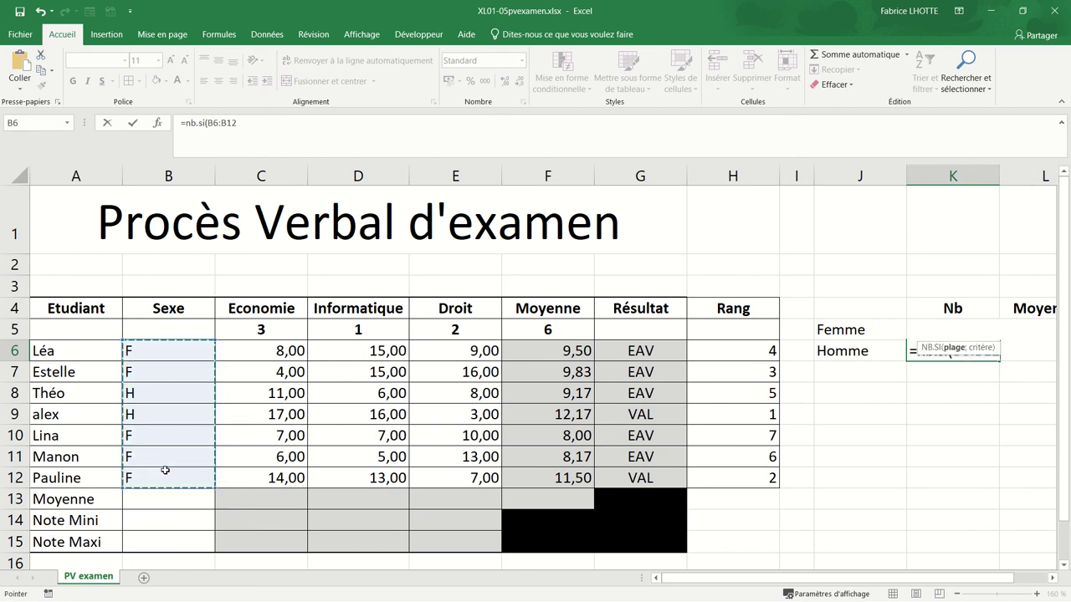
text(;)
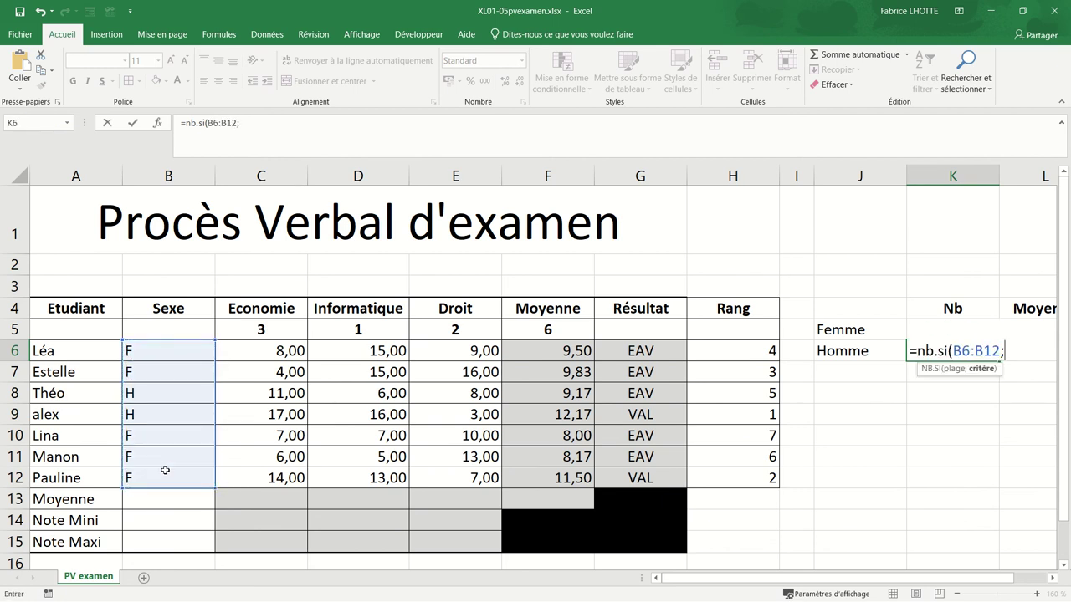
text("H")
text())
key(Return)
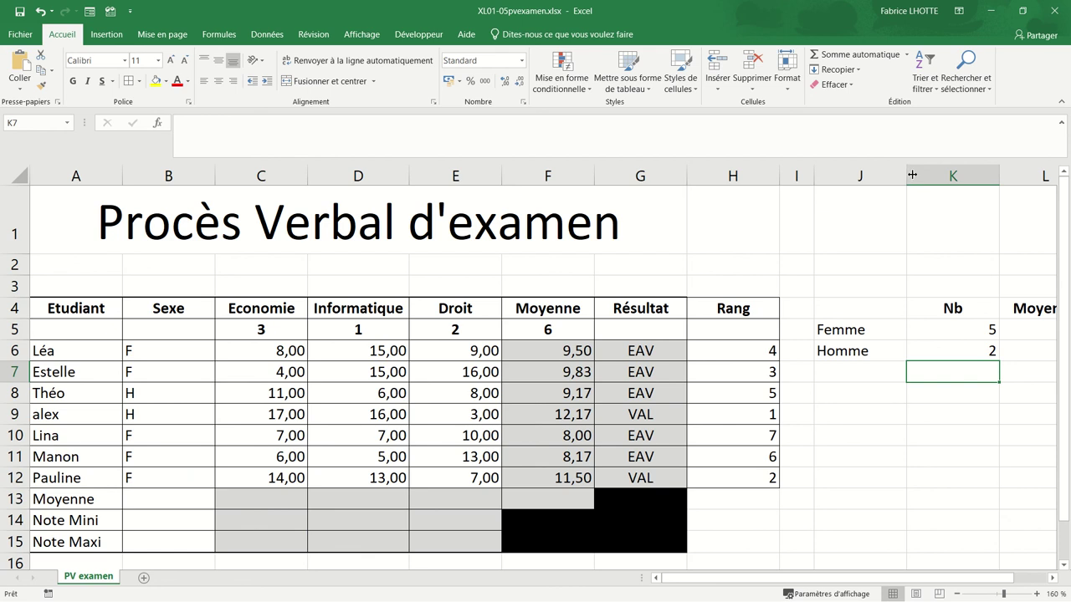
Narrow column K so the Moyenne heading shows fully beside Nb, selecting L5.
drag(903, 174, 884, 173)
drag(977, 174, 938, 174)
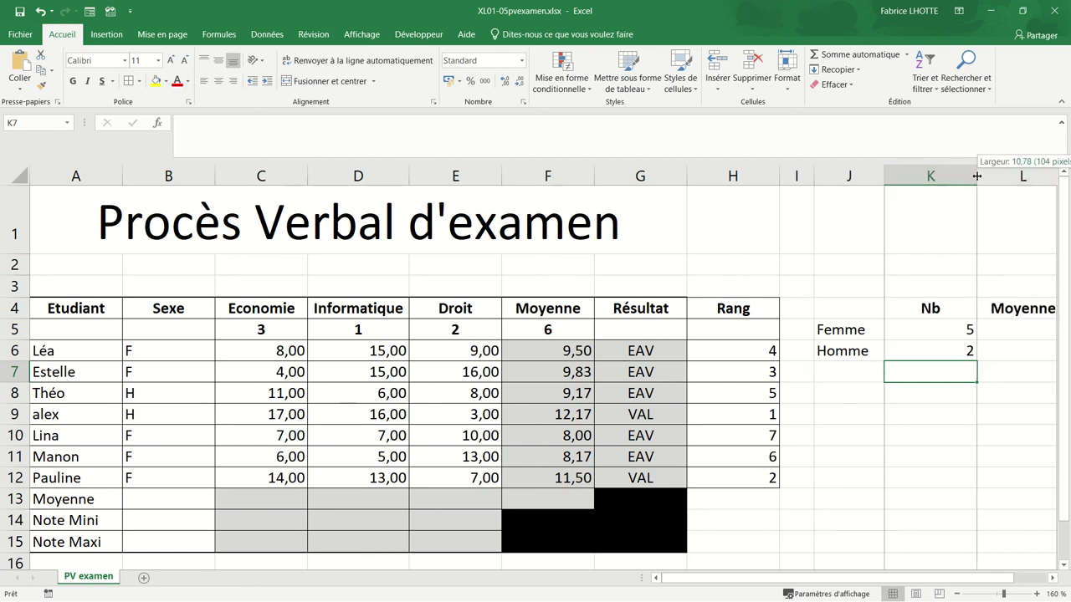
click(988, 326)
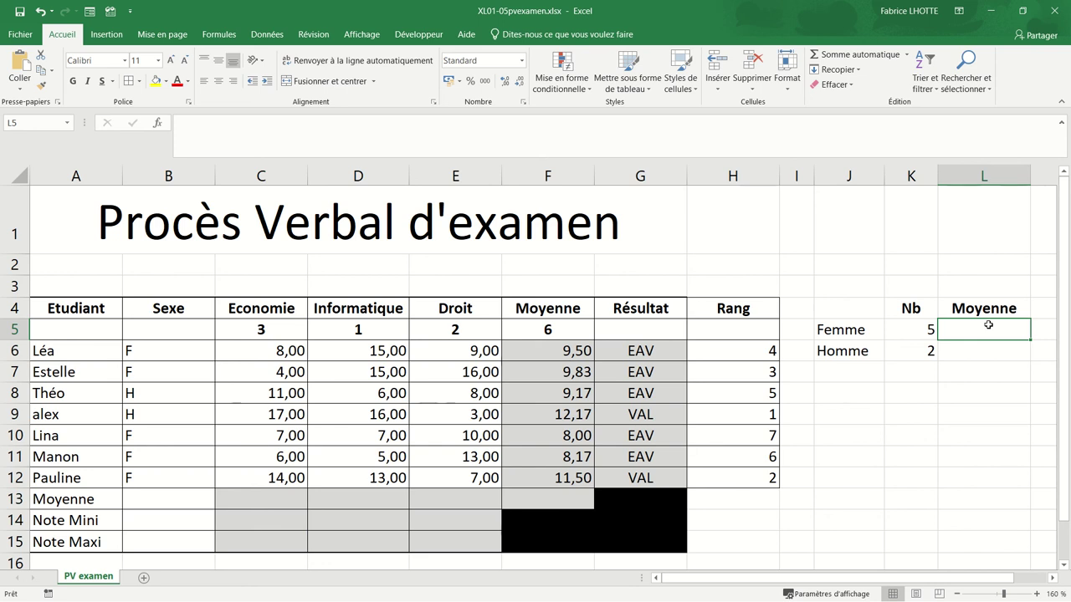
Enter =MOYENNE.SI(B6:B12;"F";F6:F12) in L5, giving a female average of 9,4.
text(=moyenne)
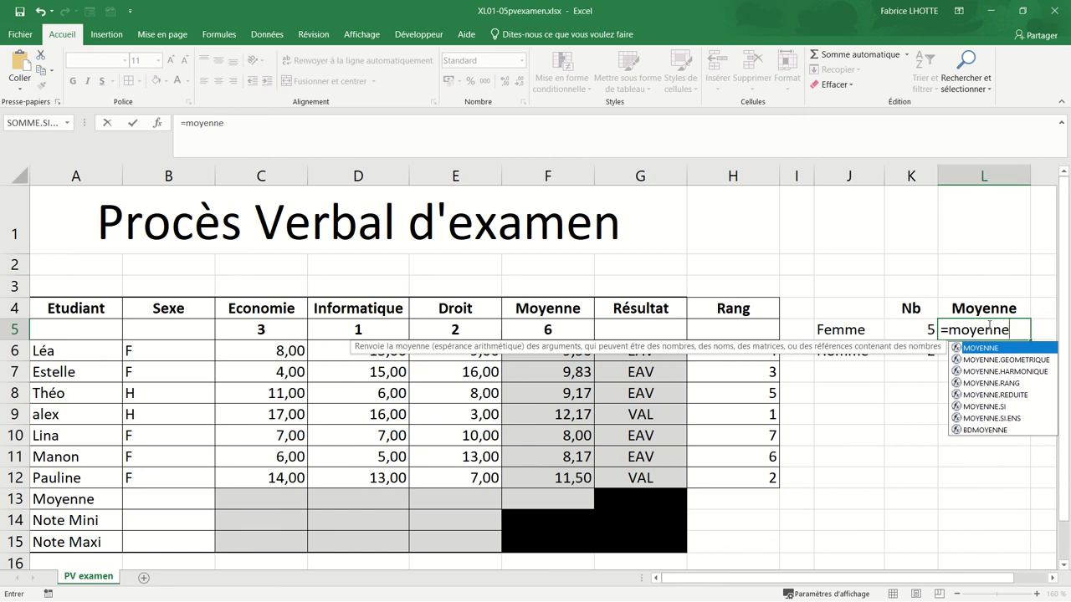
text(.si()
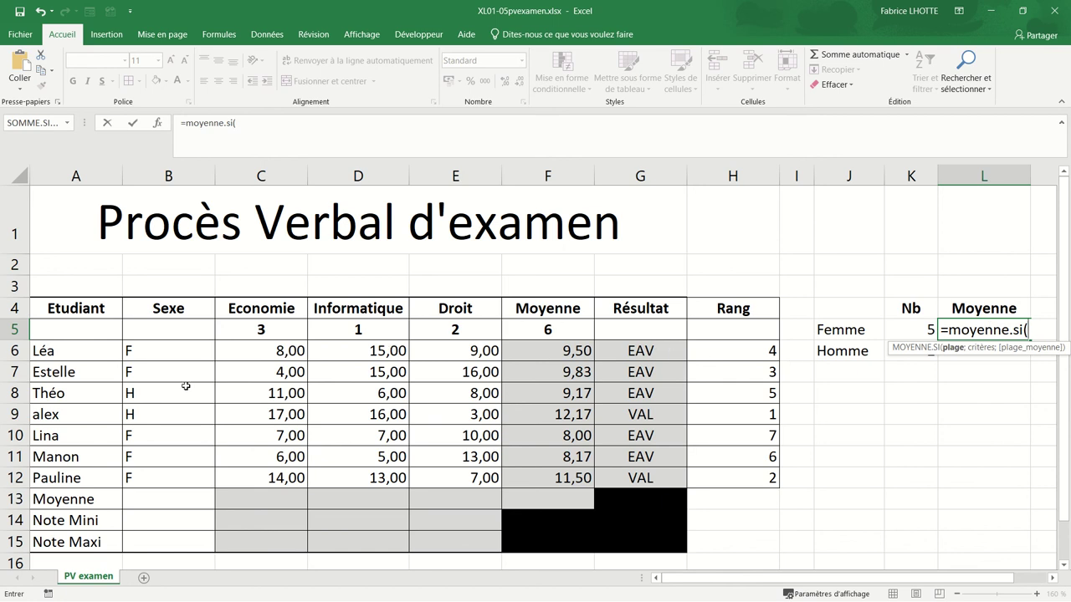
drag(183, 353, 182, 474)
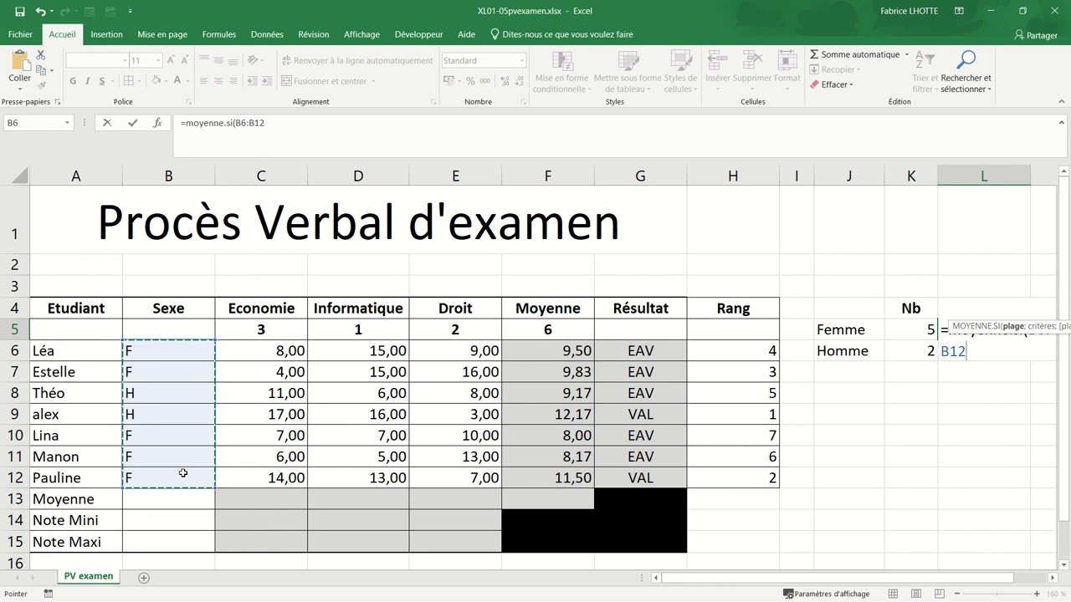
text(;)
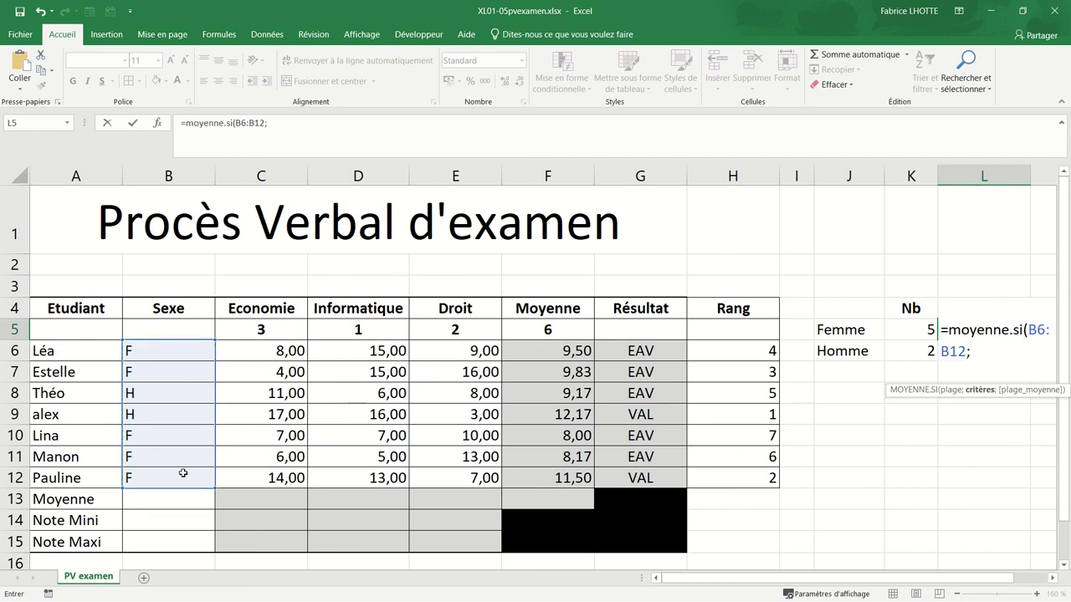
text("F)
text(")
text(;)
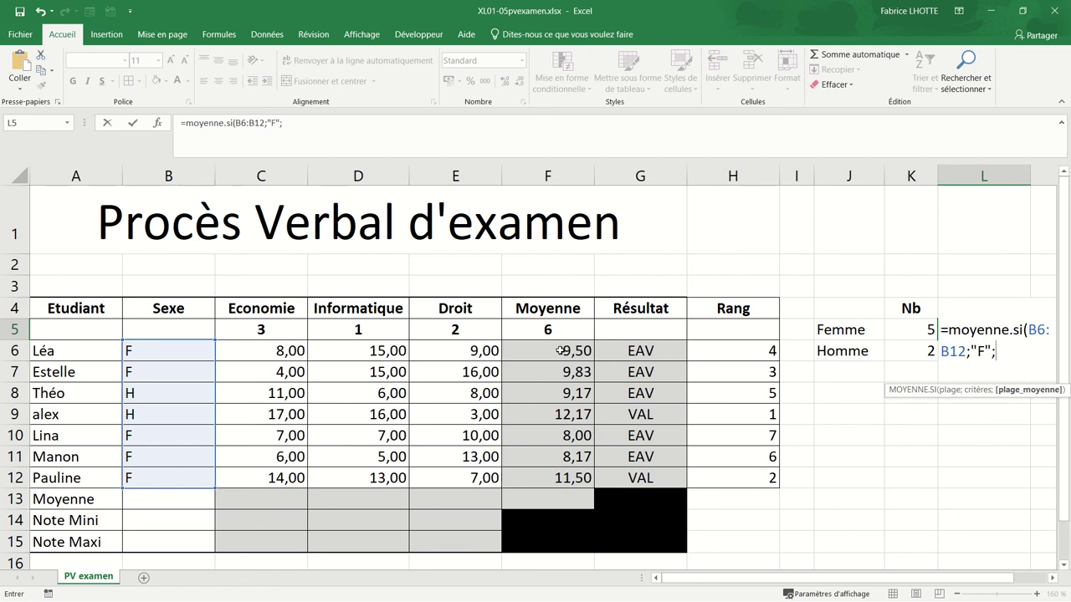
drag(559, 351, 569, 474)
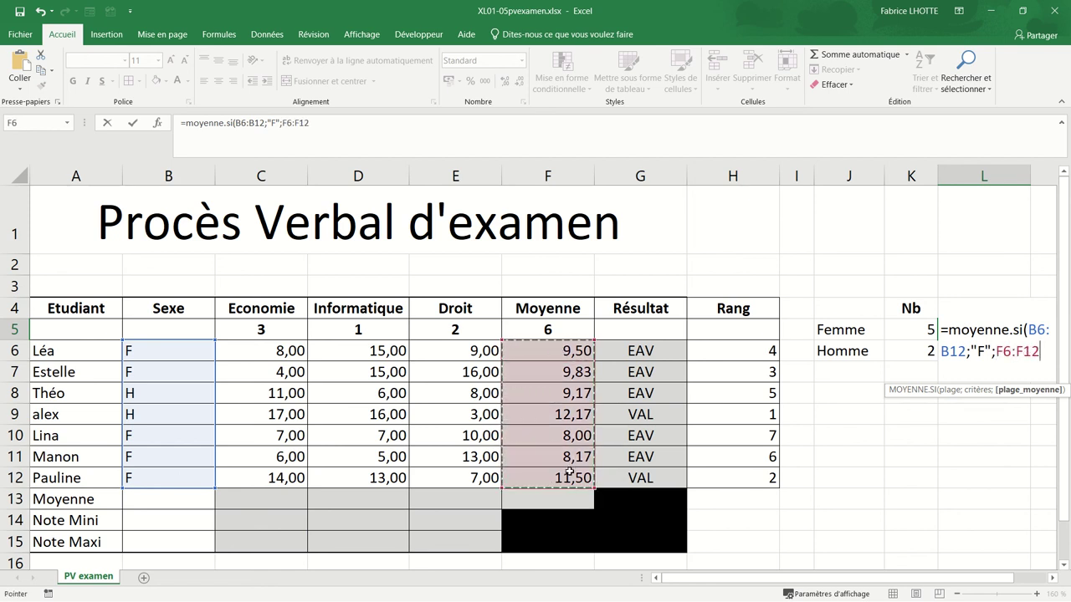
text())
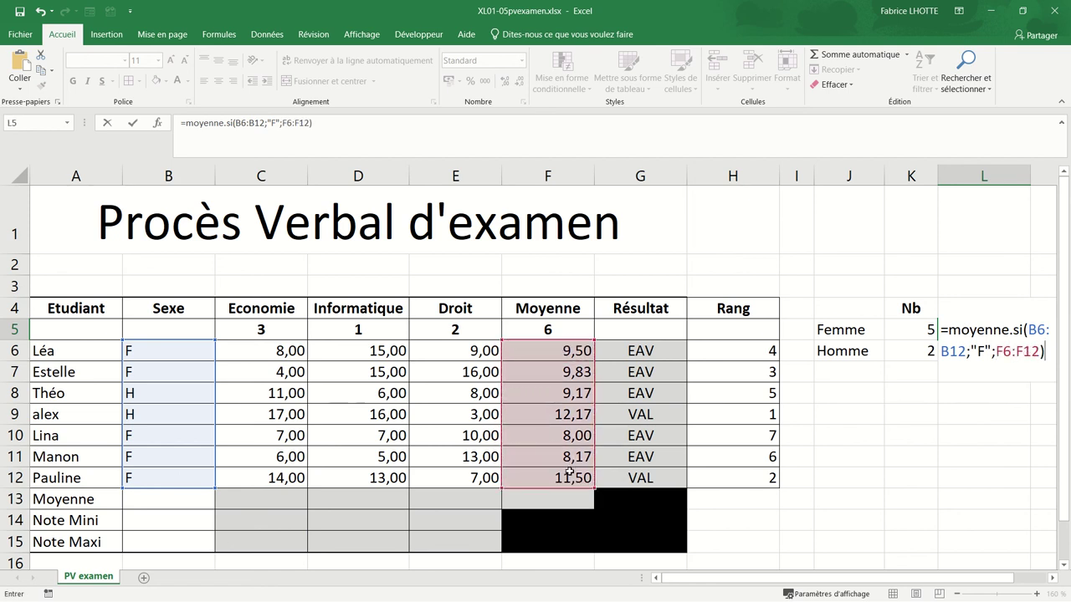
key(Return)
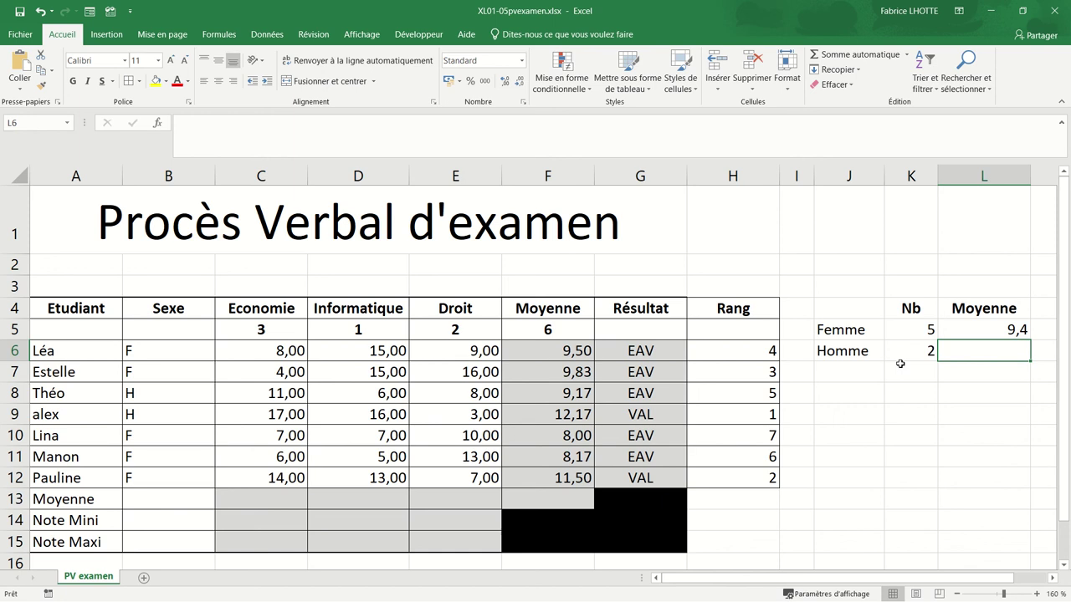
Enter =MOYENNE.SI(B6:B12;"H";F6:F12) in L6, giving a male average of 10,6666667.
text(=mo)
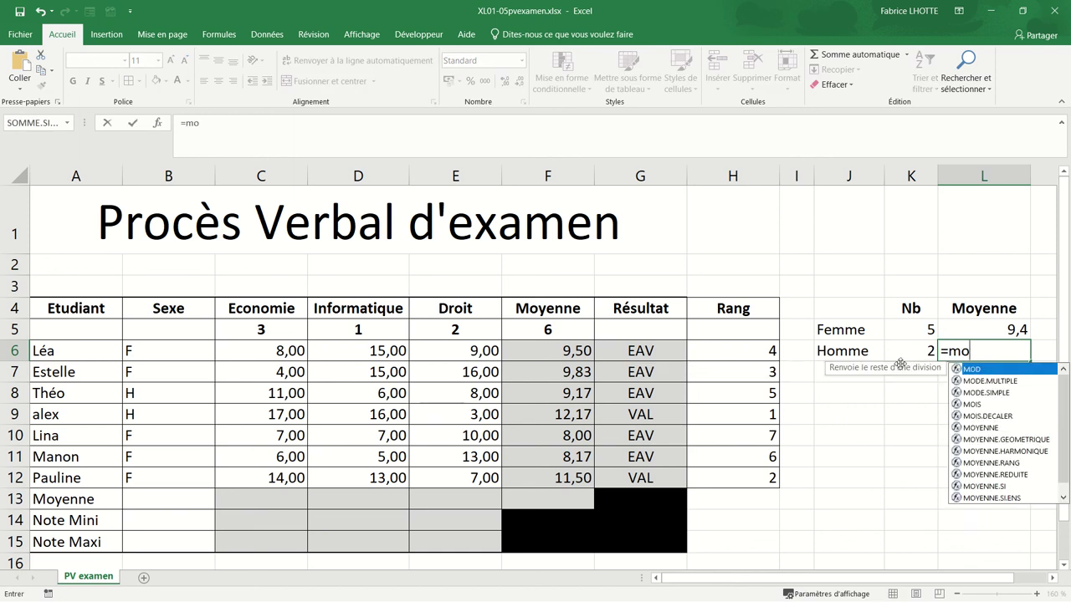
text(yenne.s)
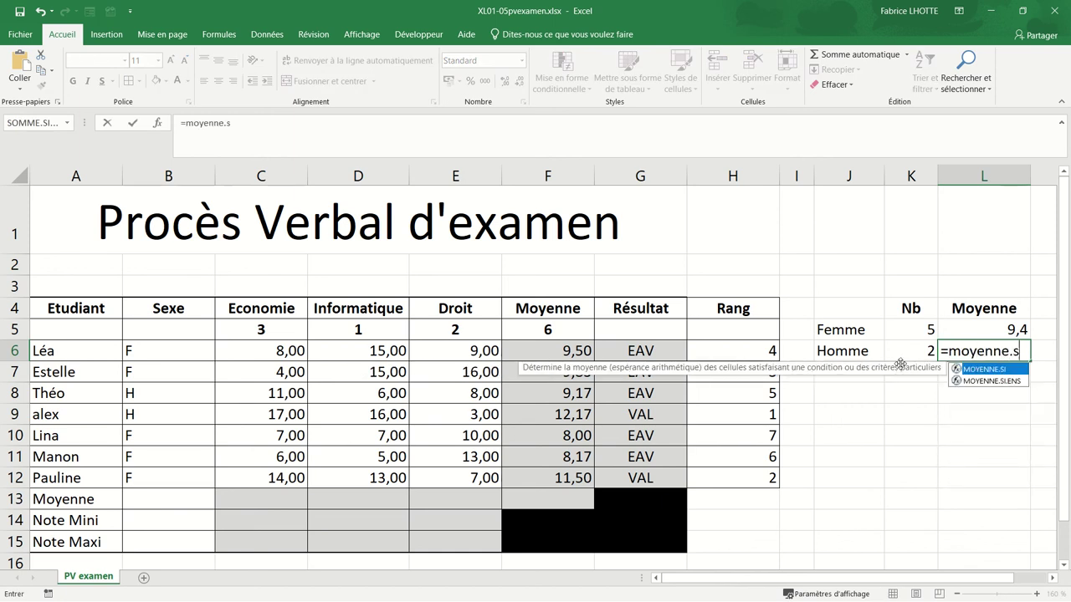
text(i()
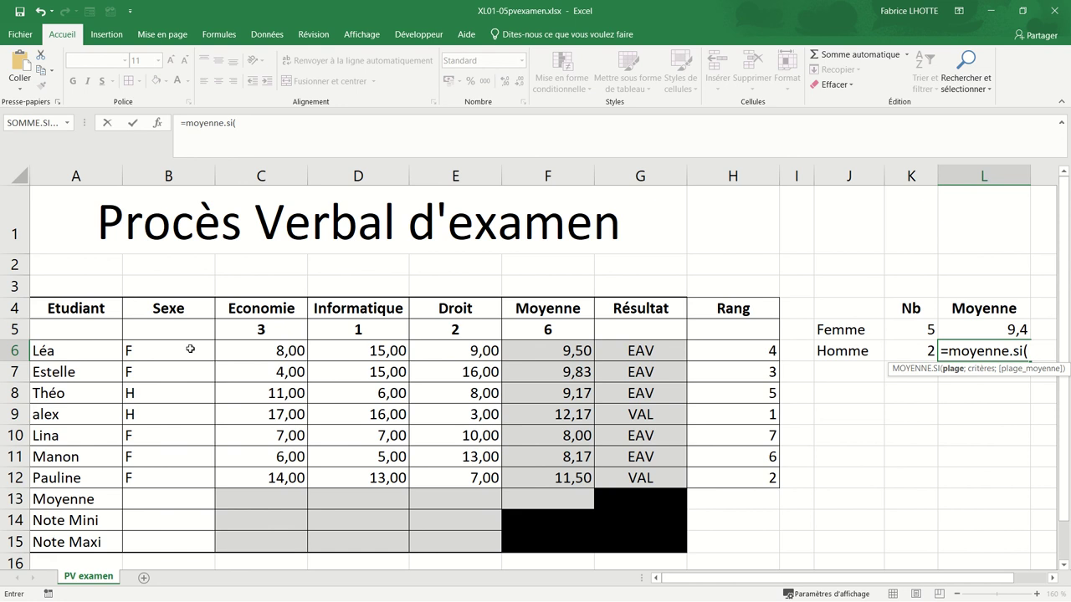
click(183, 352)
drag(183, 361, 185, 474)
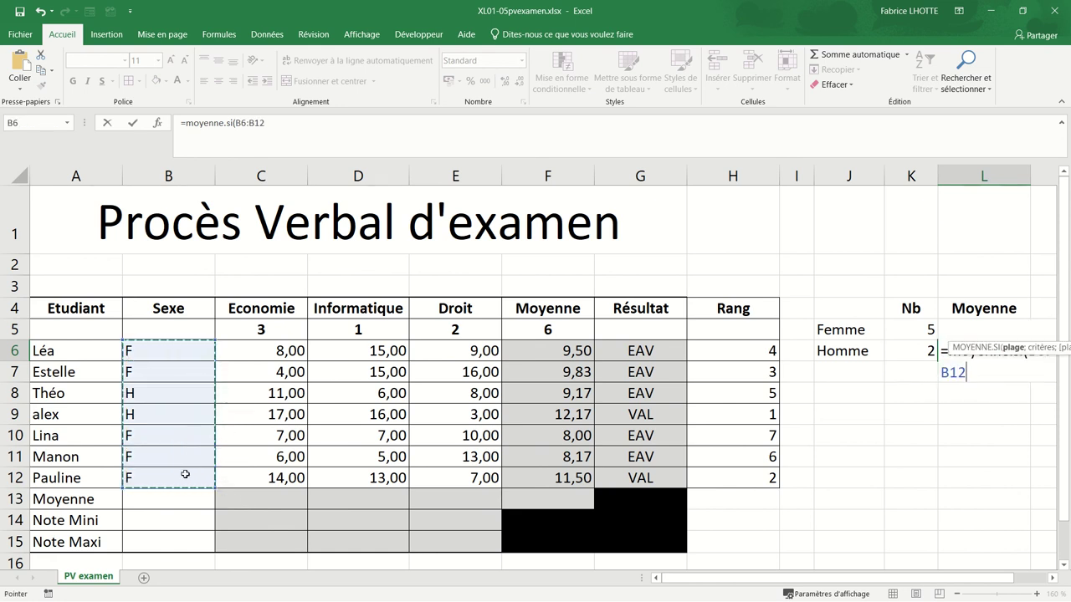
text(;")
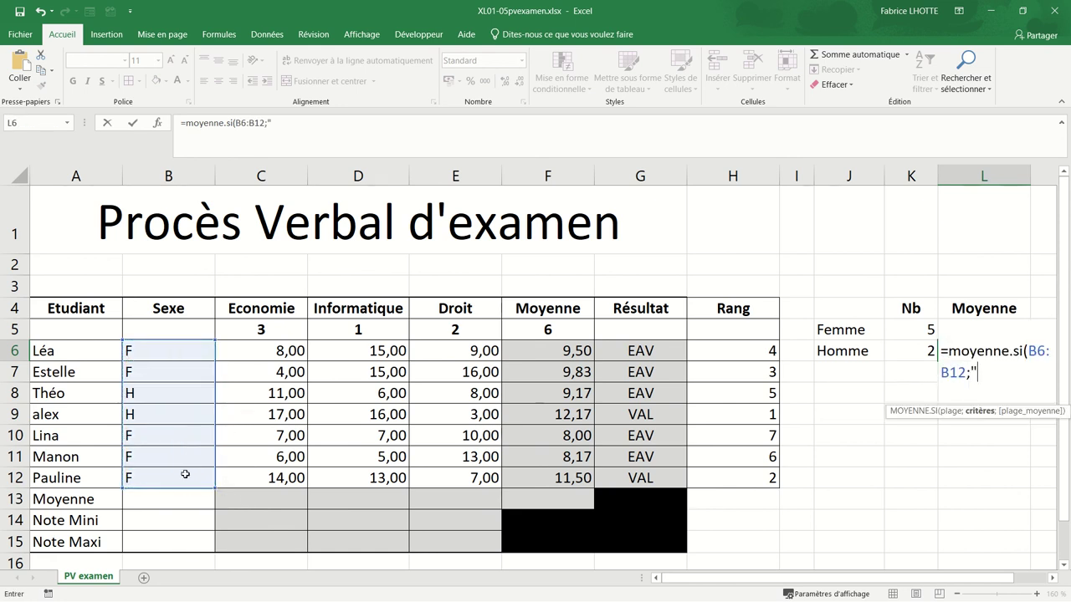
text(H")
text(;)
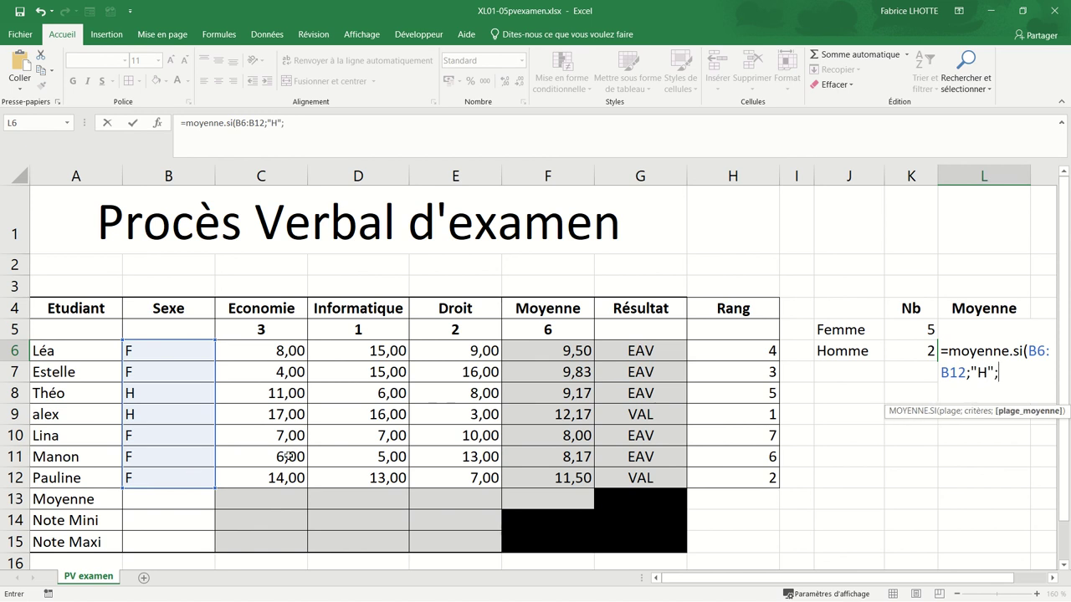
drag(533, 357, 538, 476)
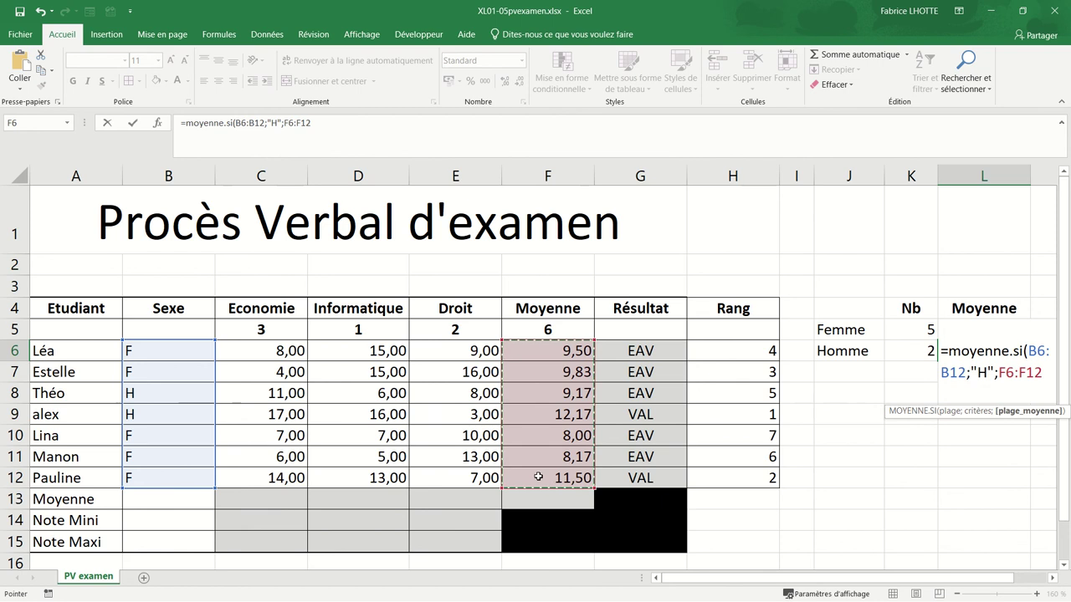
text())
key(Return)
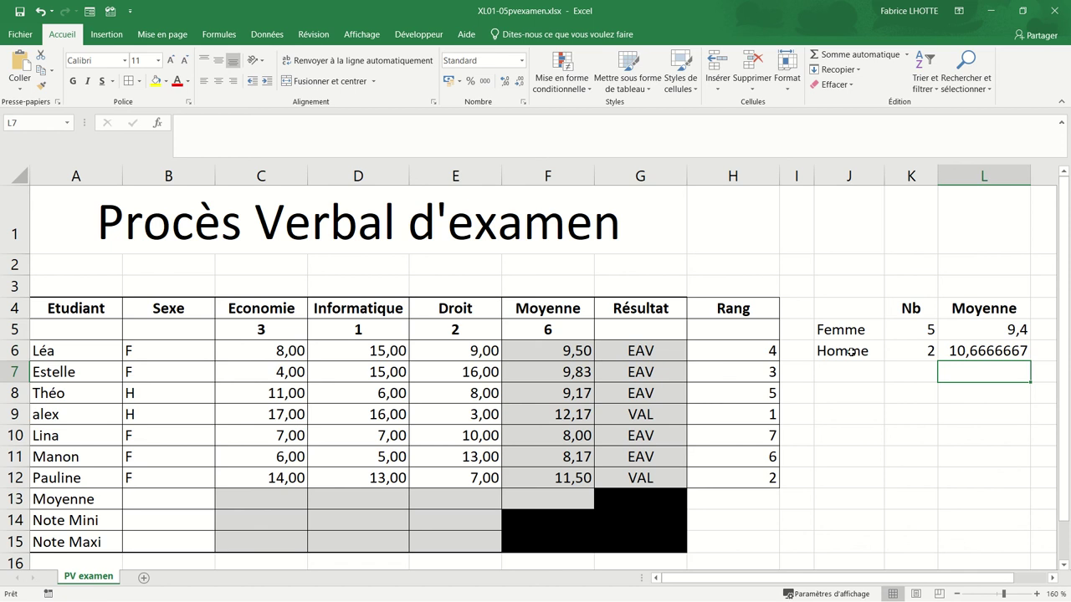
double_click(914, 332)
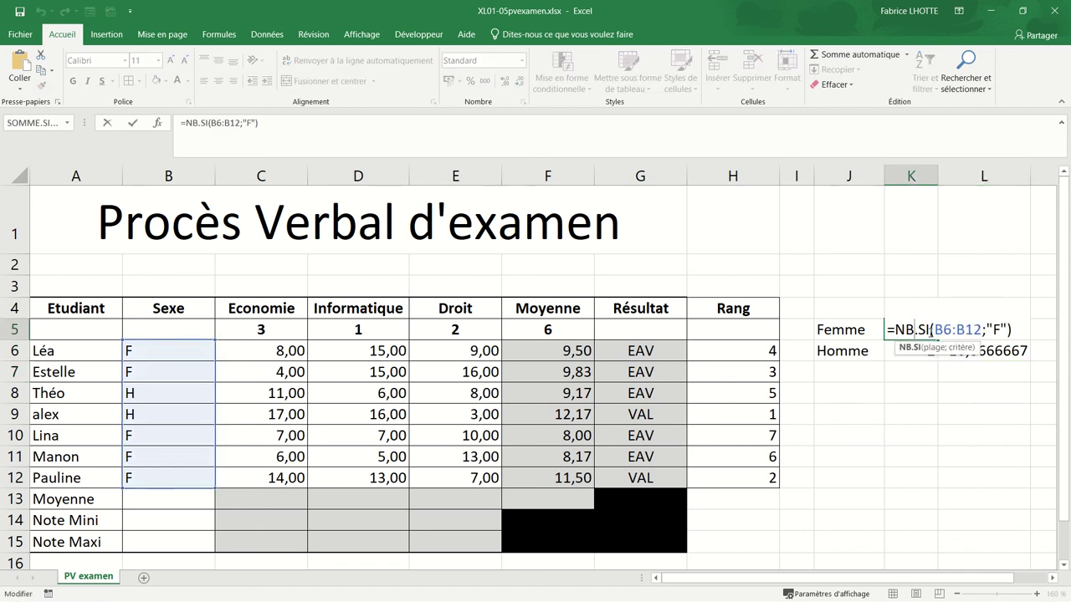
click(900, 378)
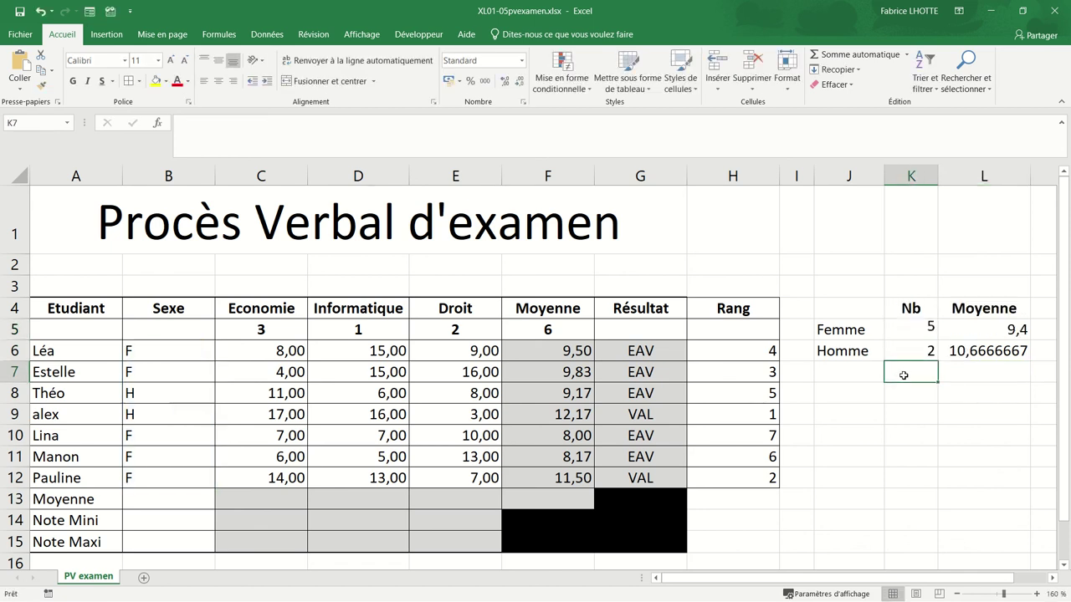
double_click(969, 324)
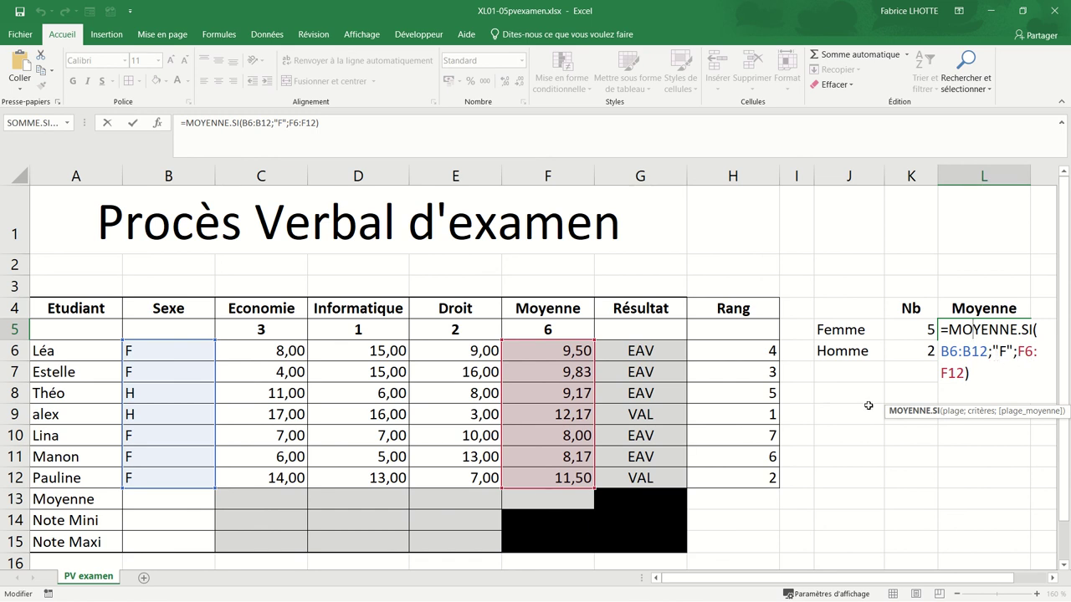
key(Return)
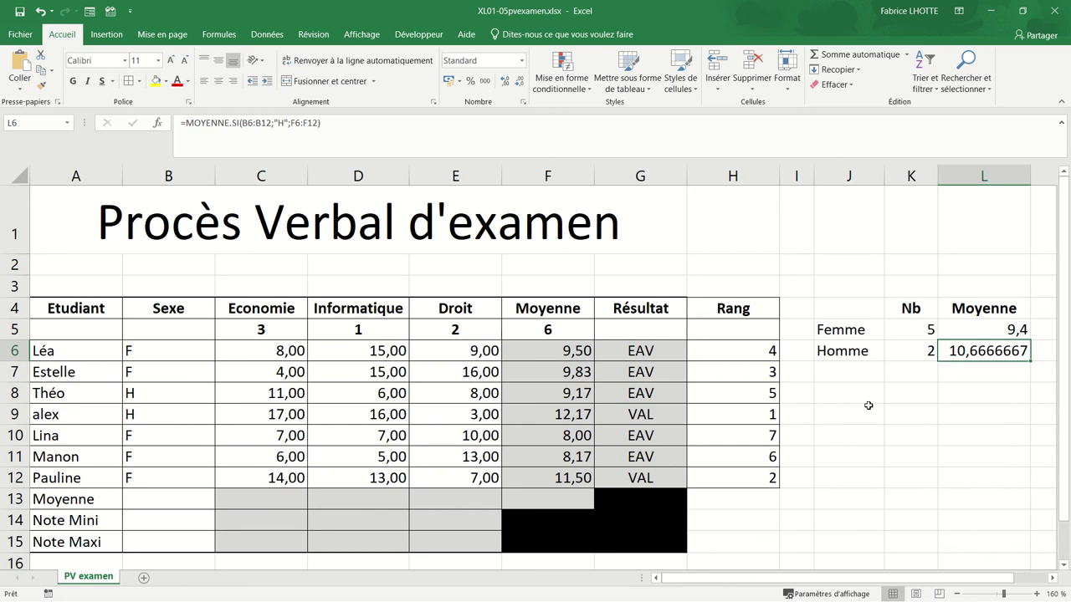